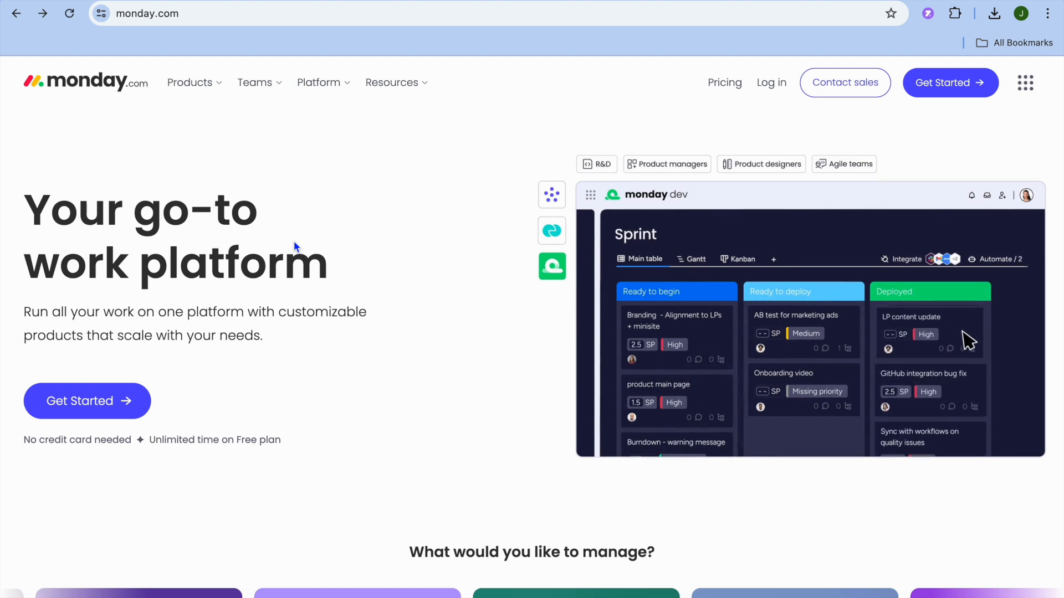
Sign up for monday.com with a Google account and mark it as for personal use
scroll(293, 246, "down", 3)
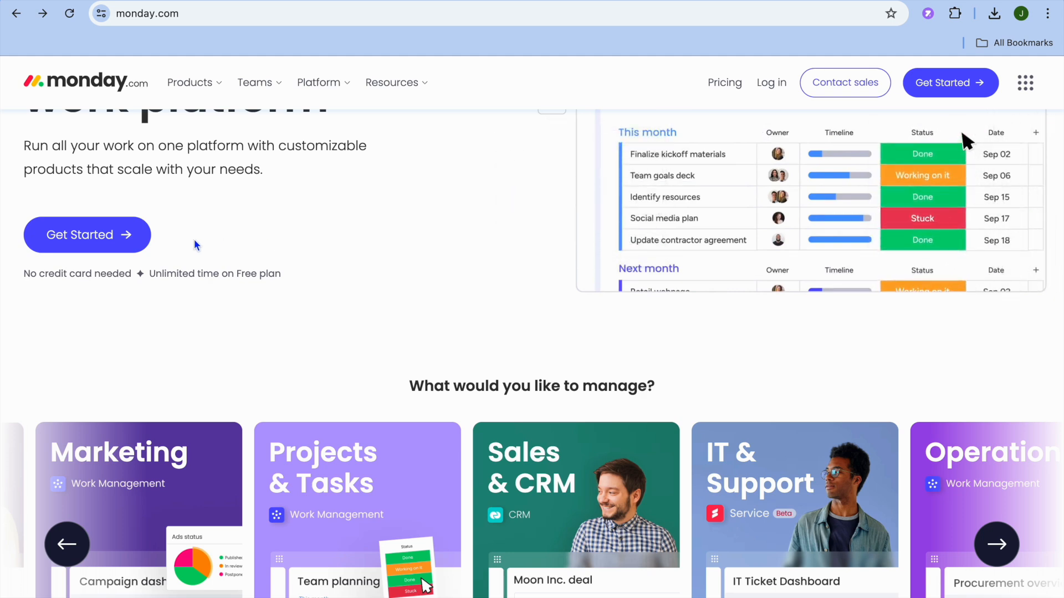
left_click(98, 236)
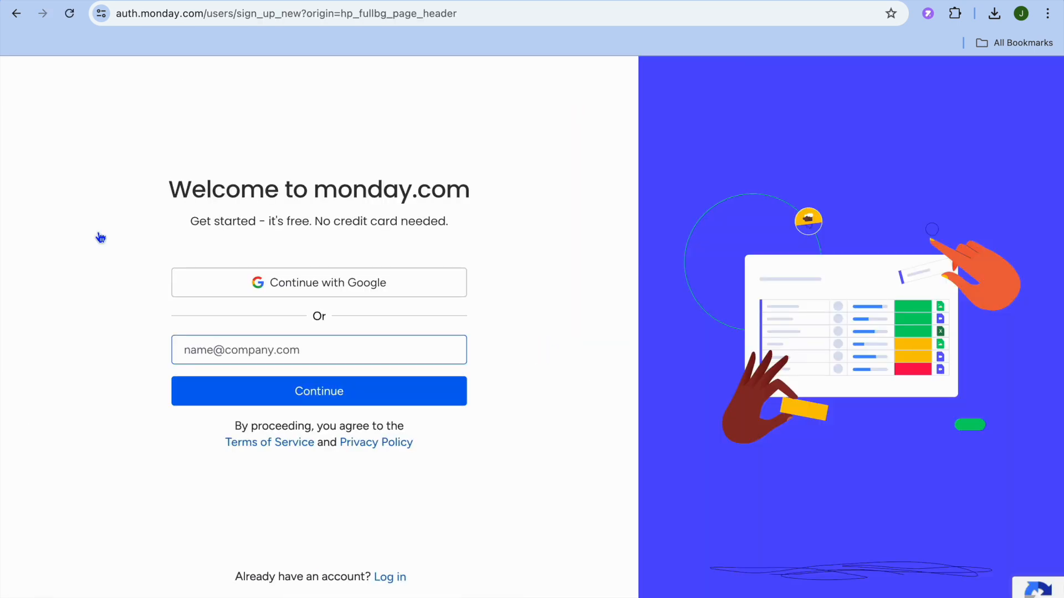
left_click(267, 283)
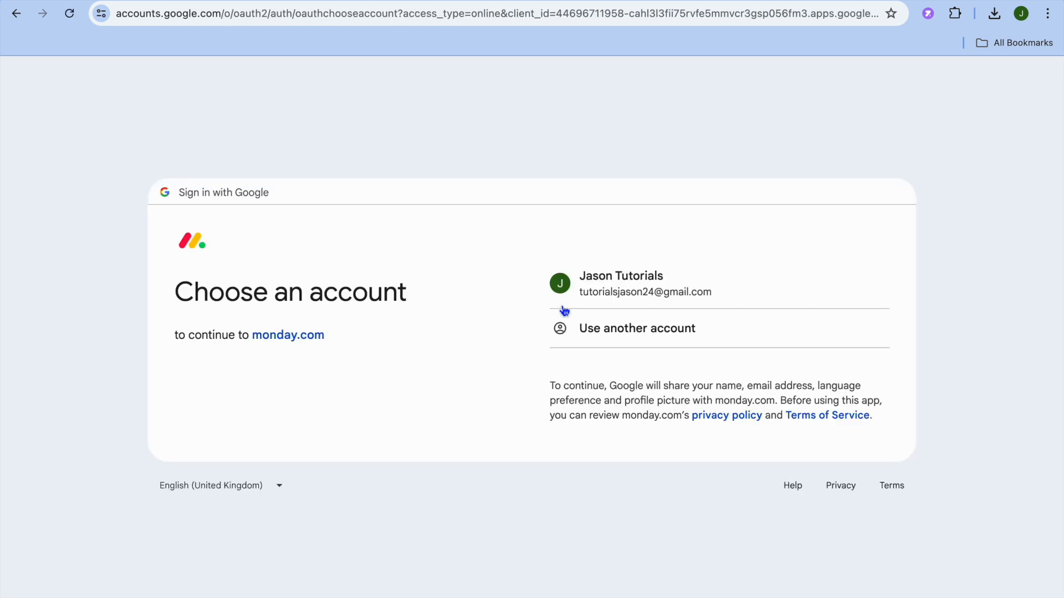
left_click(576, 289)
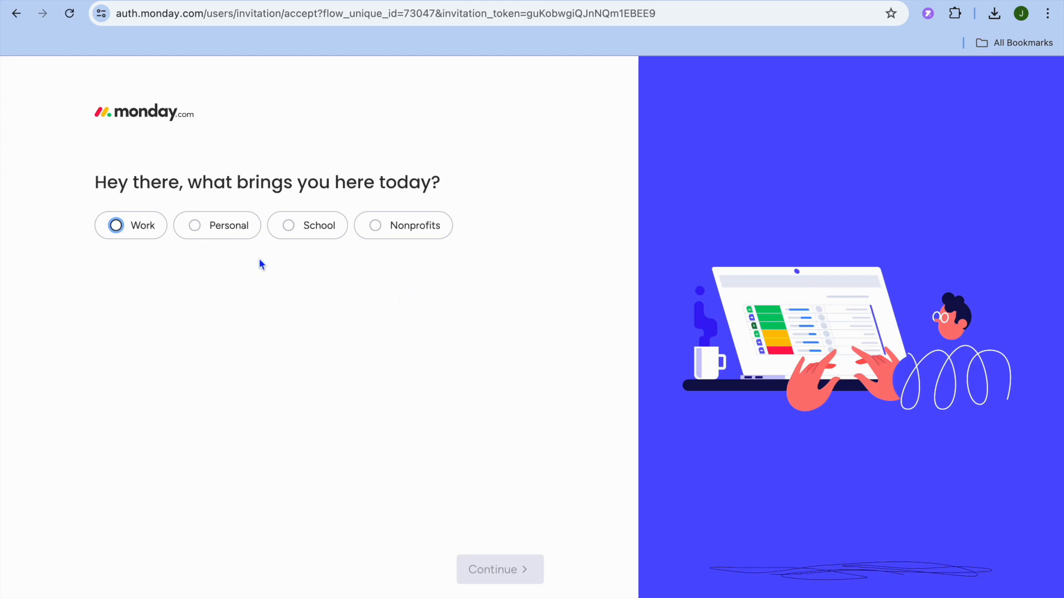
left_click(199, 226)
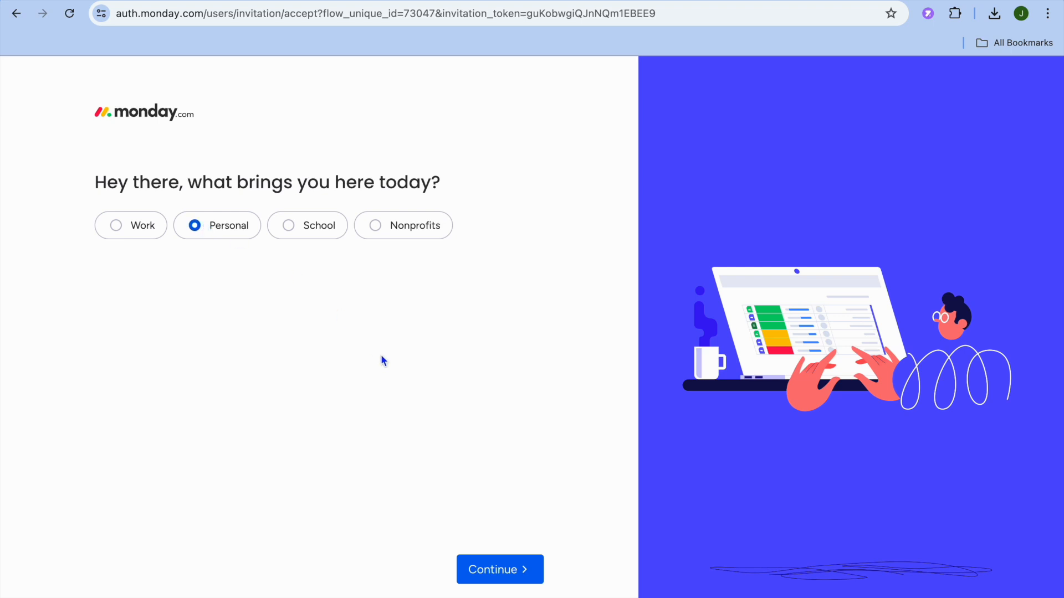
left_click(507, 572)
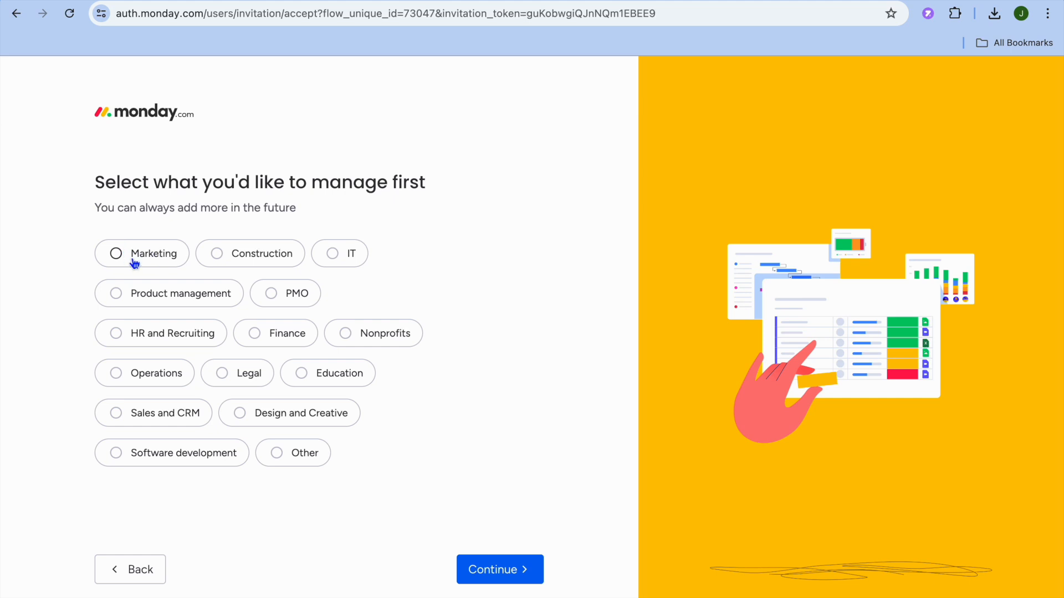
Pick Finance as the area to manage, then Task management as the first focus
left_click(113, 257)
left_click(116, 293)
left_click(254, 334)
left_click(492, 568)
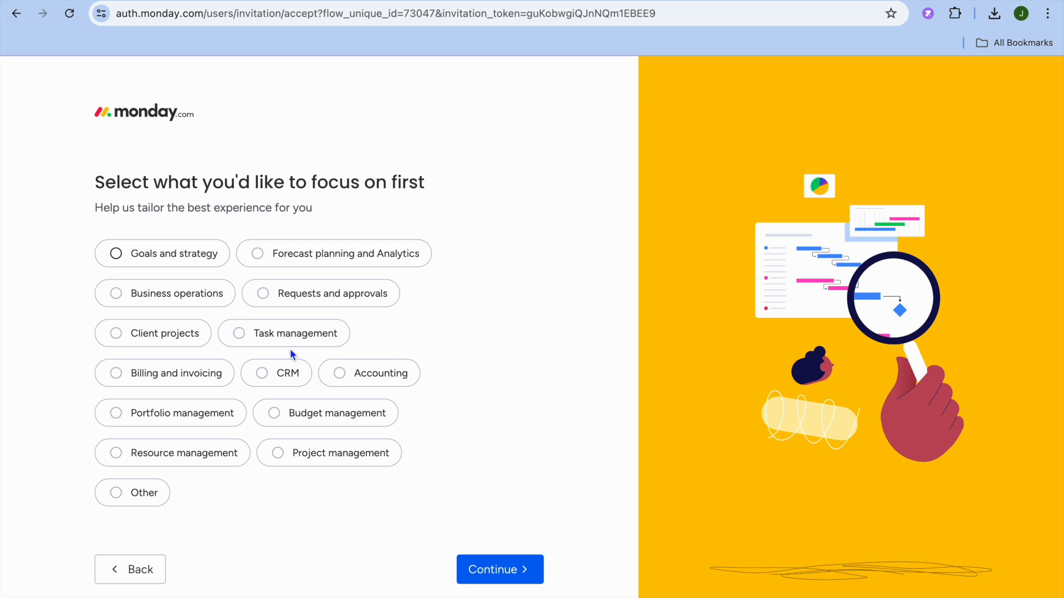
left_click(242, 334)
left_click(496, 579)
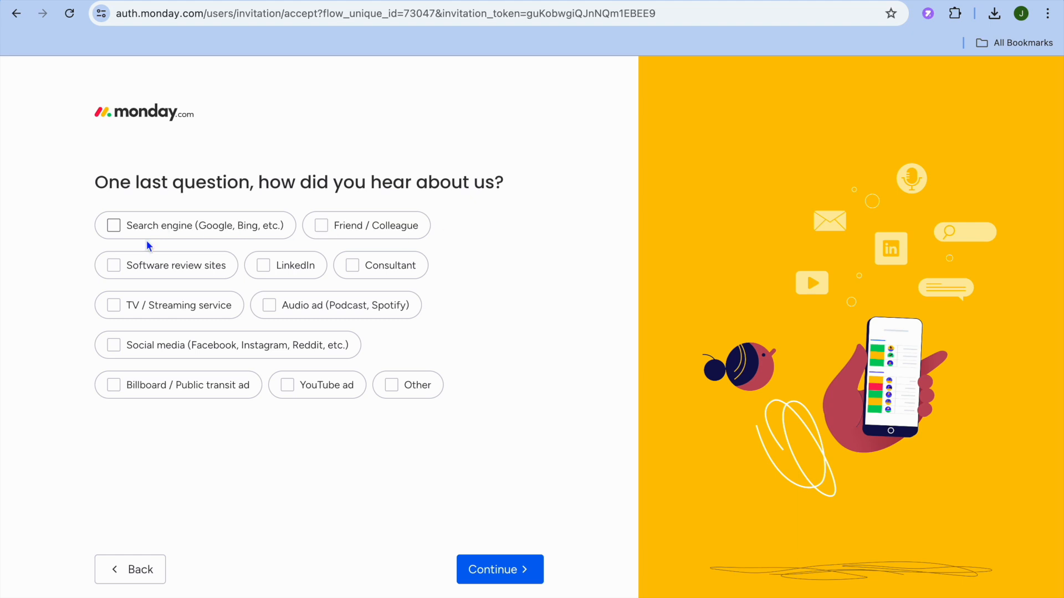
Answer 'Search engine (Google, Bing, etc.)' as how you heard about monday.com
left_click(113, 226)
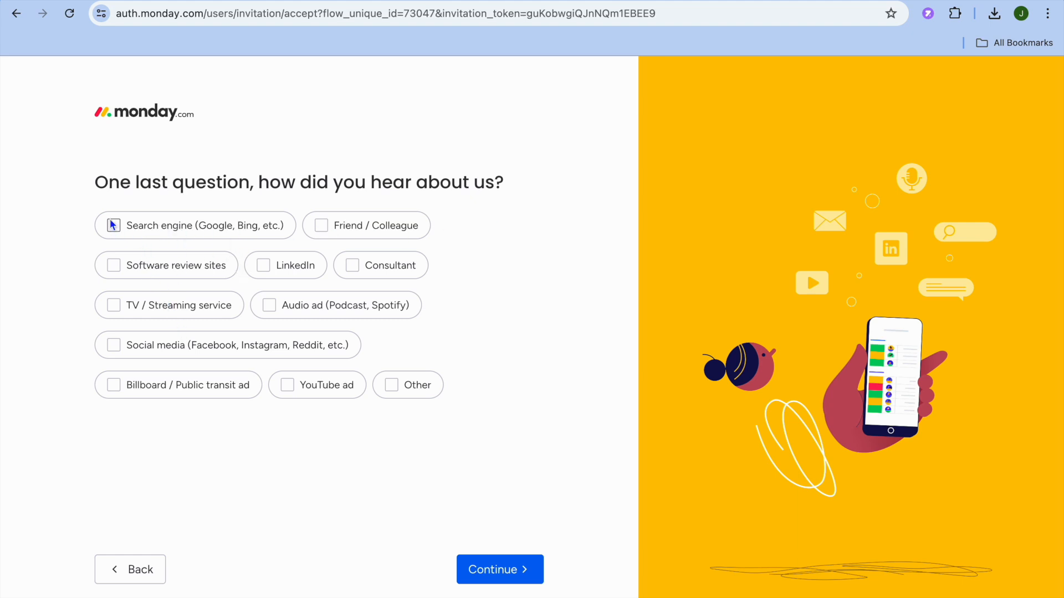
left_click(506, 581)
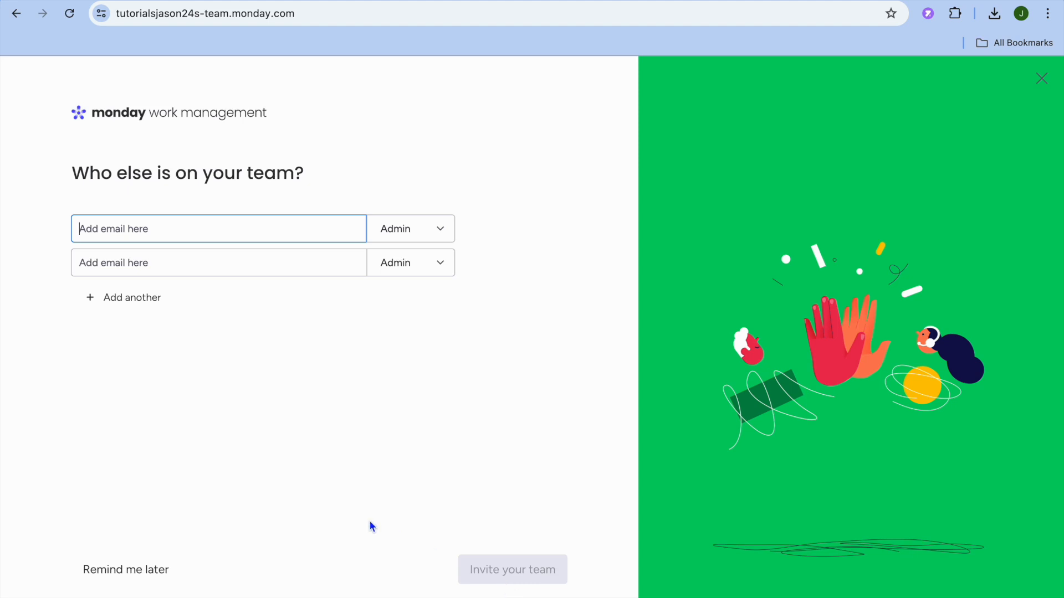
Skip inviting teammates for now and name the new board 'test'
left_click(141, 570)
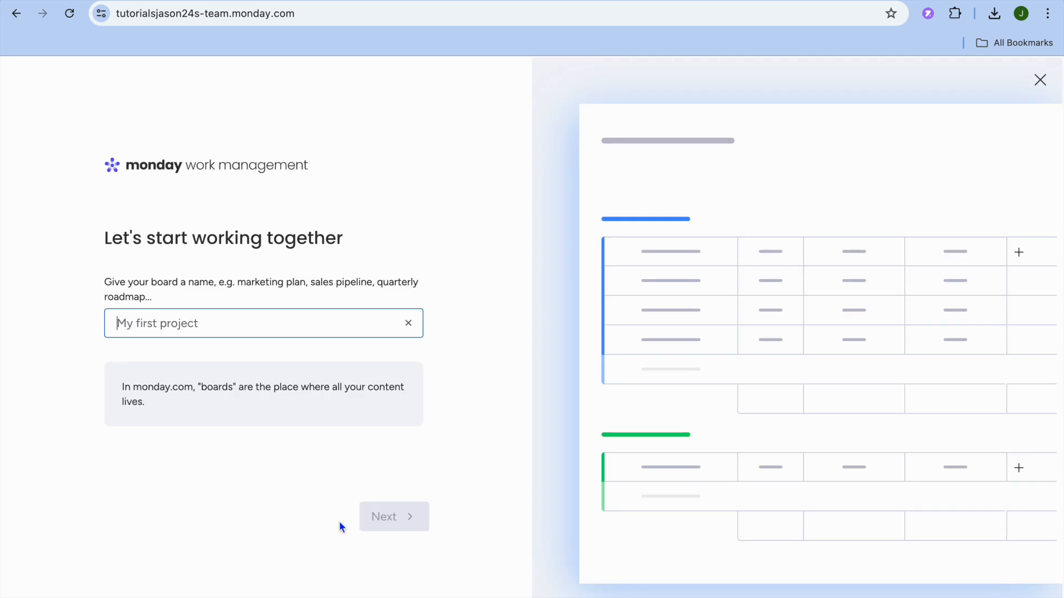
left_click(277, 319)
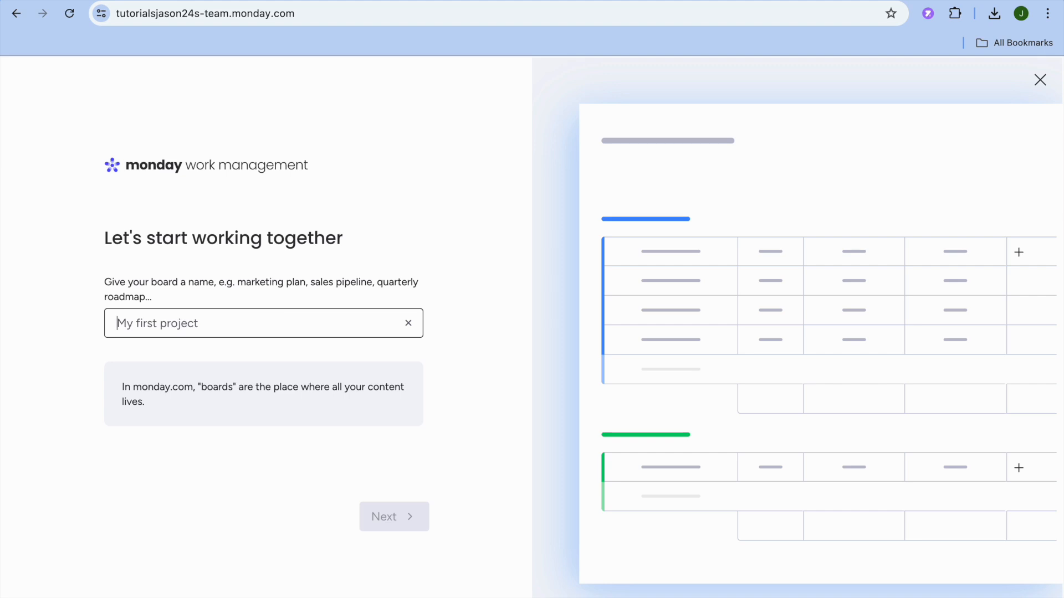
type("test")
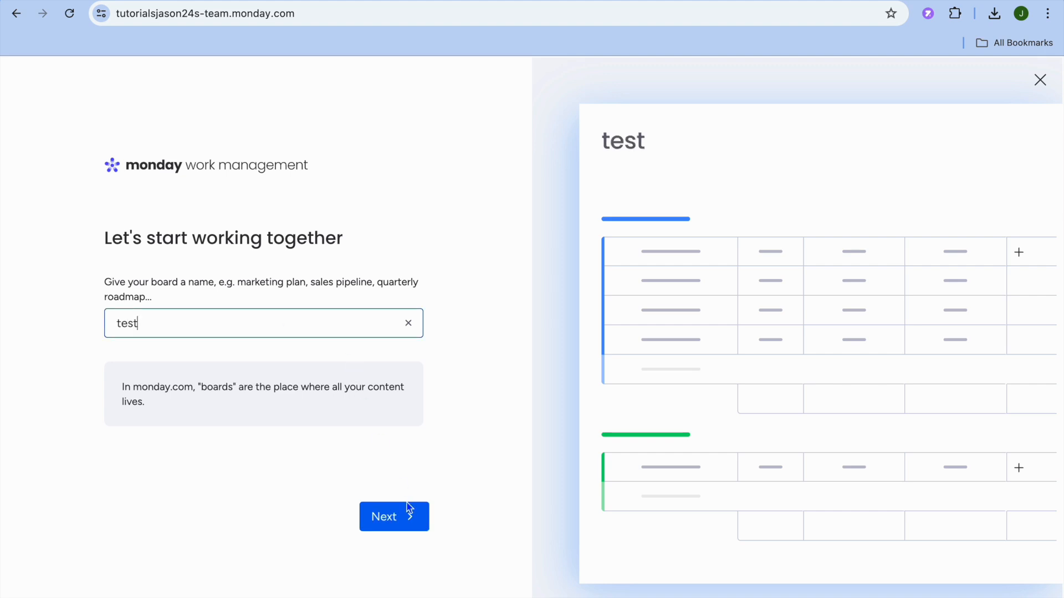
left_click(405, 524)
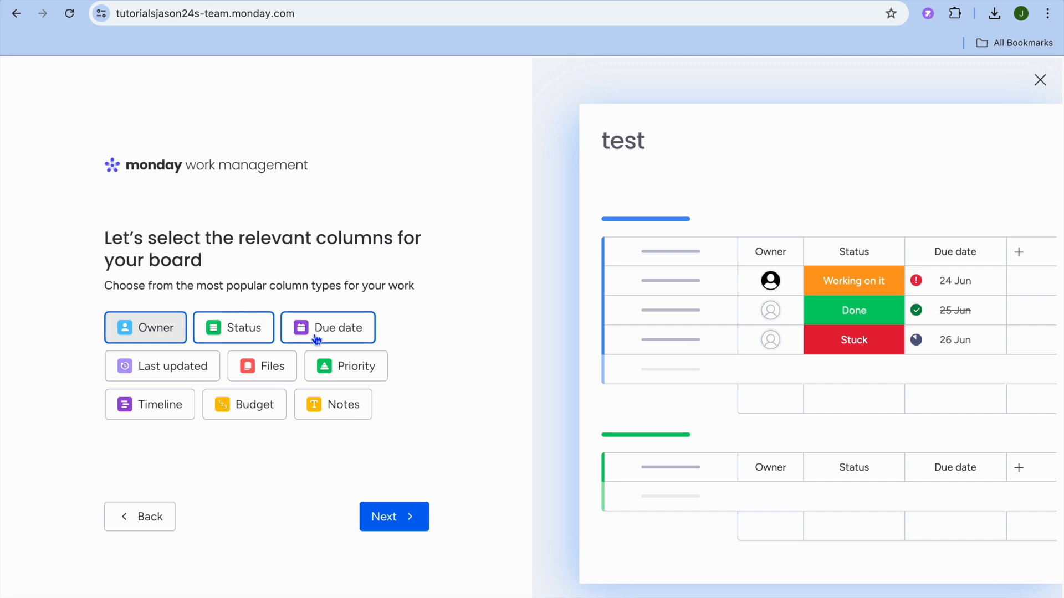
Add the Last updated, Files, Budget and Priority columns to the board
left_click(158, 369)
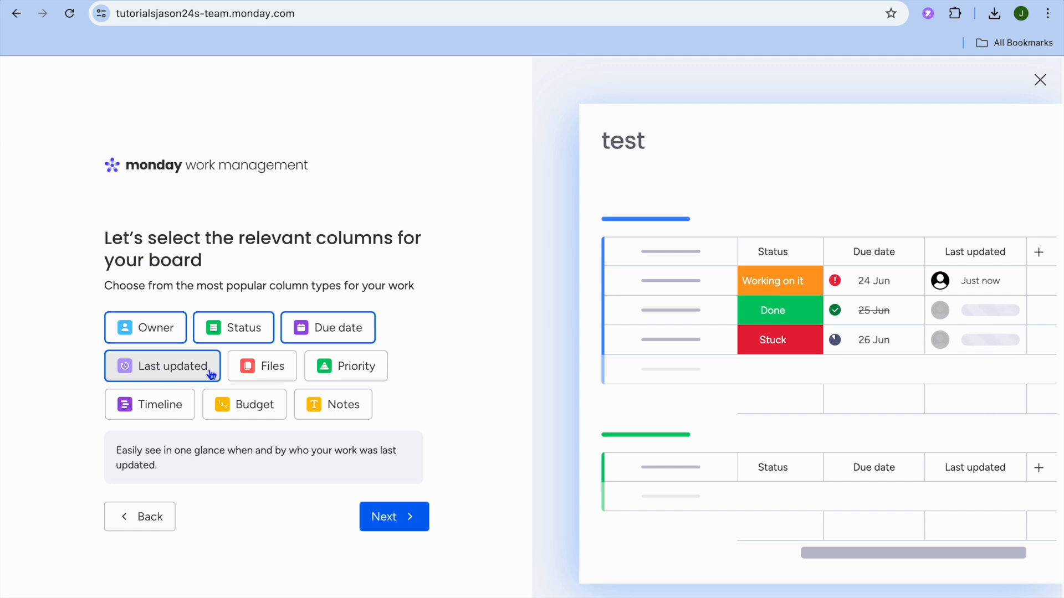
left_click(267, 375)
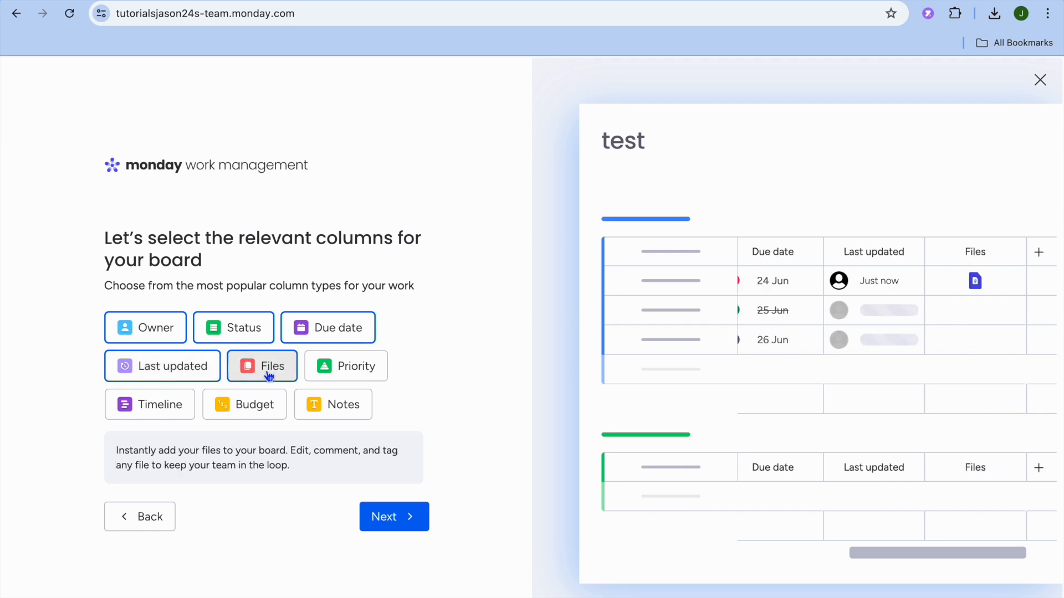
left_click(247, 413)
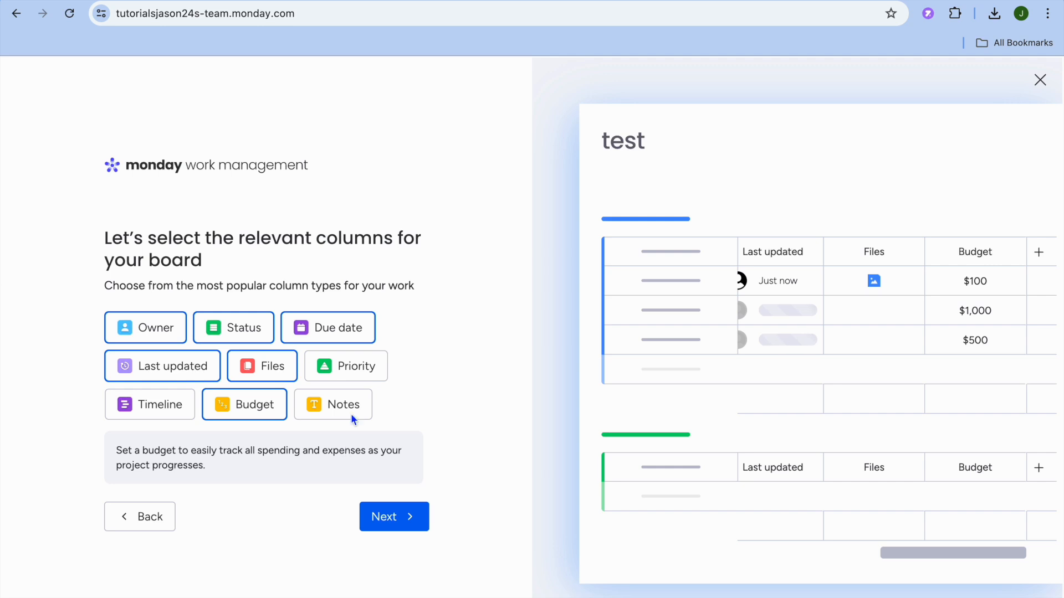
left_click(355, 371)
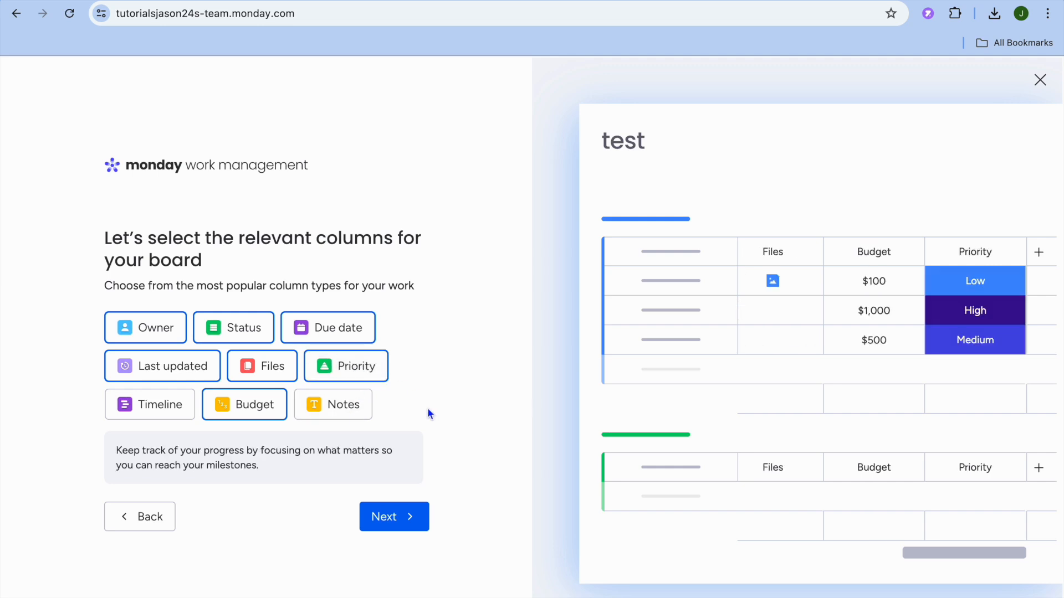
left_click(405, 520)
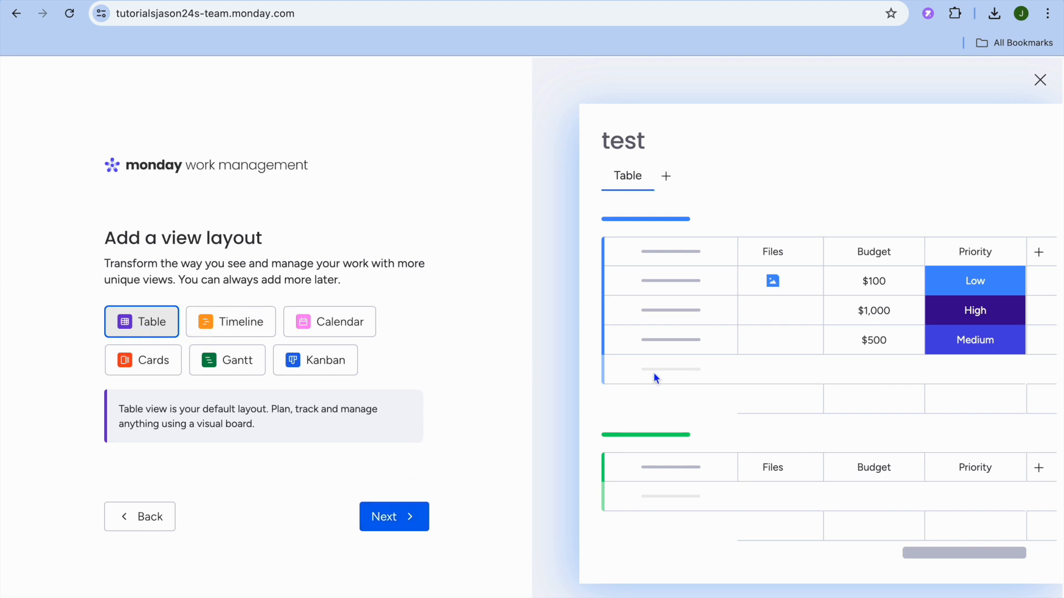
Preview the Timeline, Calendar, Cards and Gantt layouts, then settle on adding a Kanban view
left_click(267, 329)
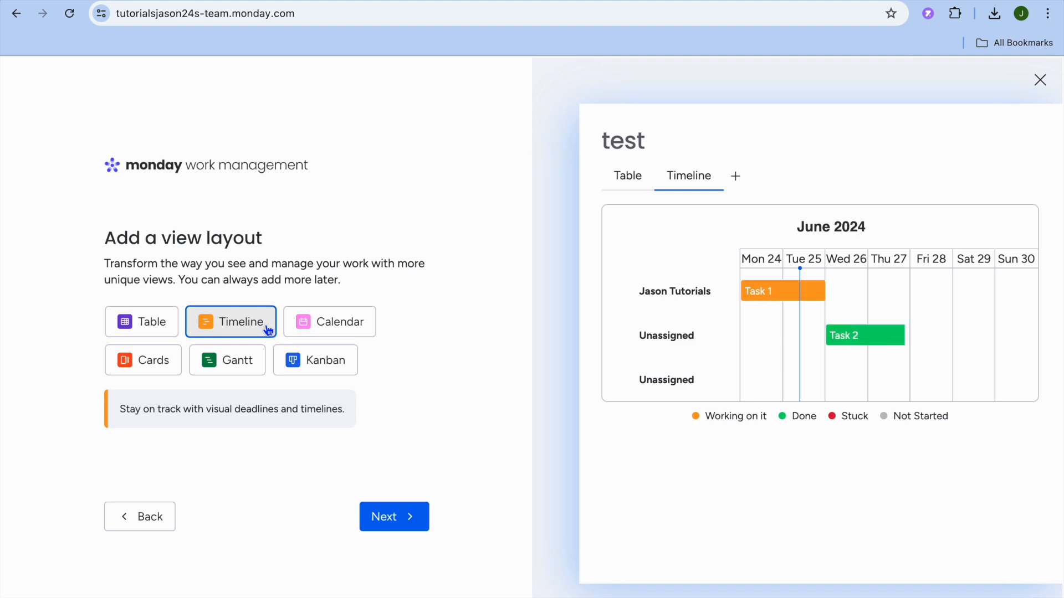
left_click(358, 324)
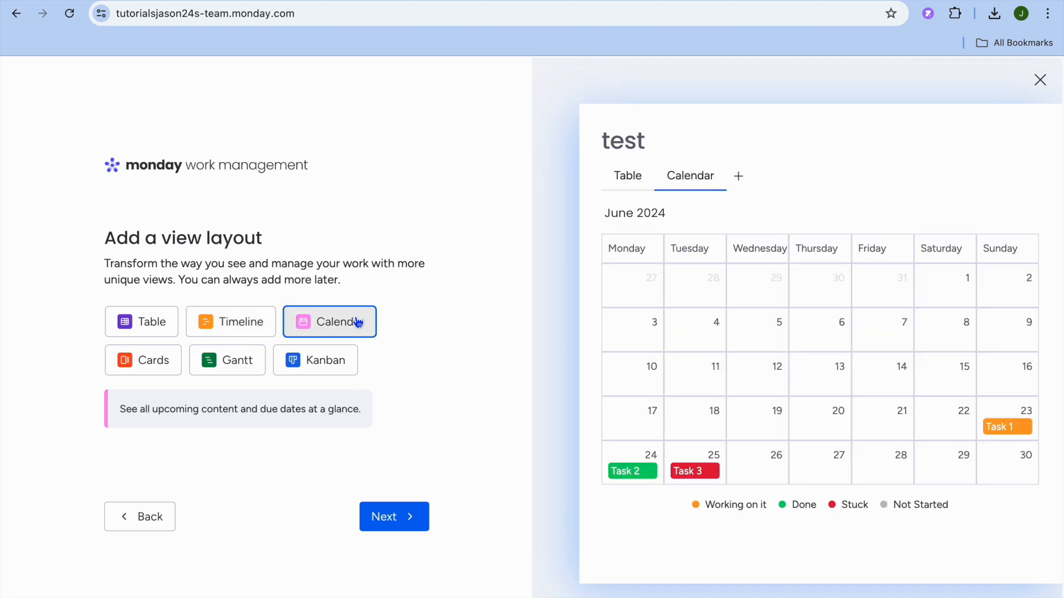
left_click(162, 362)
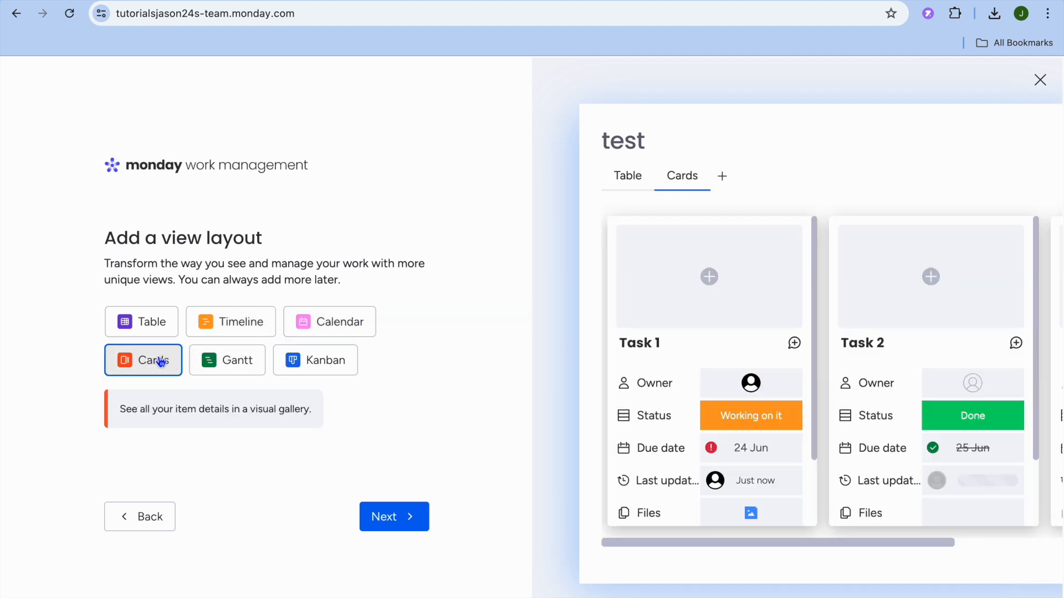
left_click(226, 373)
left_click(314, 369)
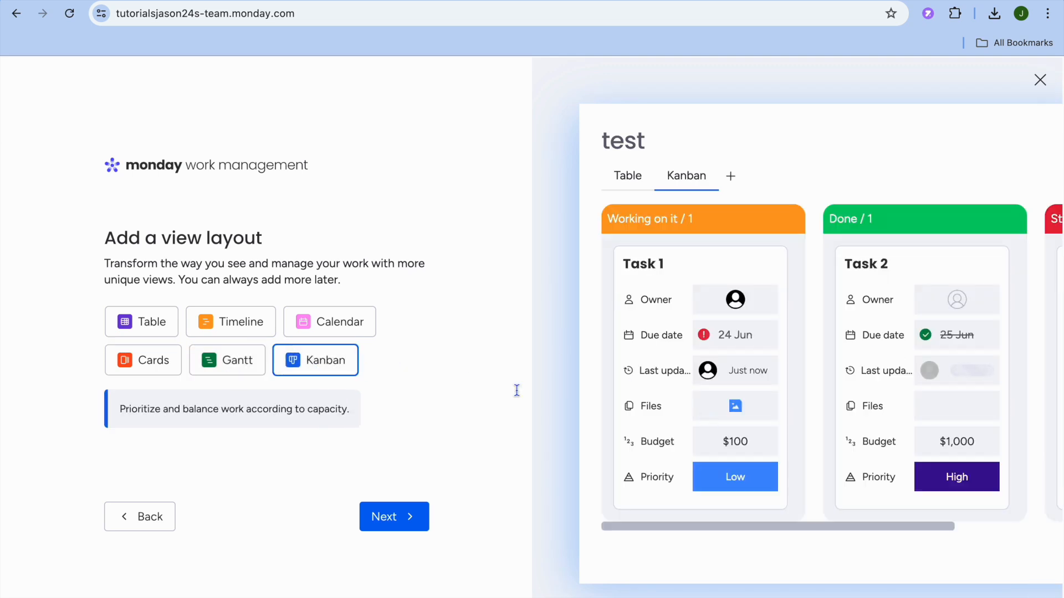
left_click(403, 515)
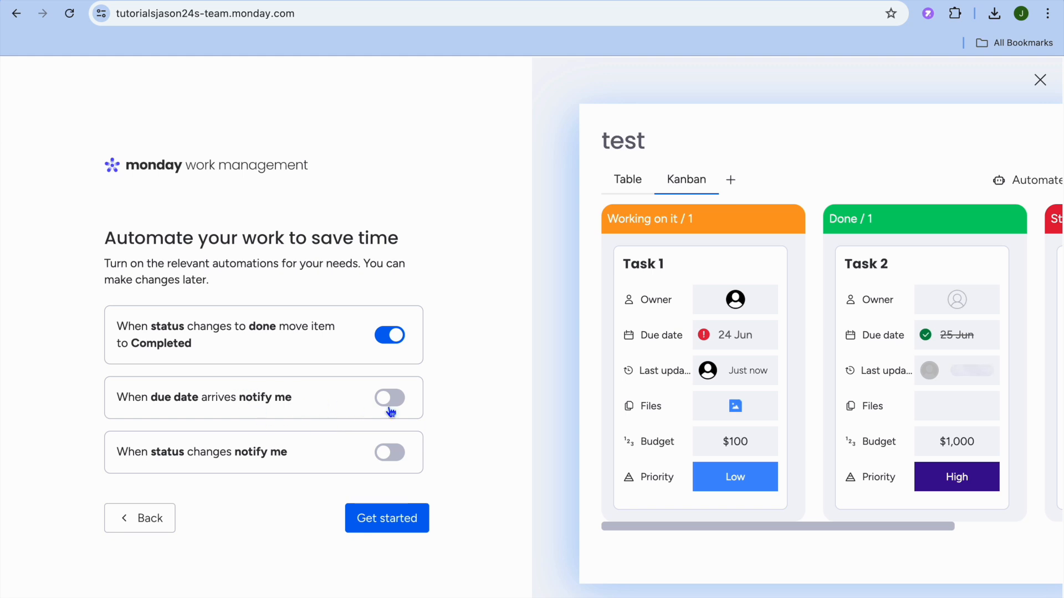
Finish setup and dismiss the Kanban tip, the automation tip and the welcome panel
left_click(388, 518)
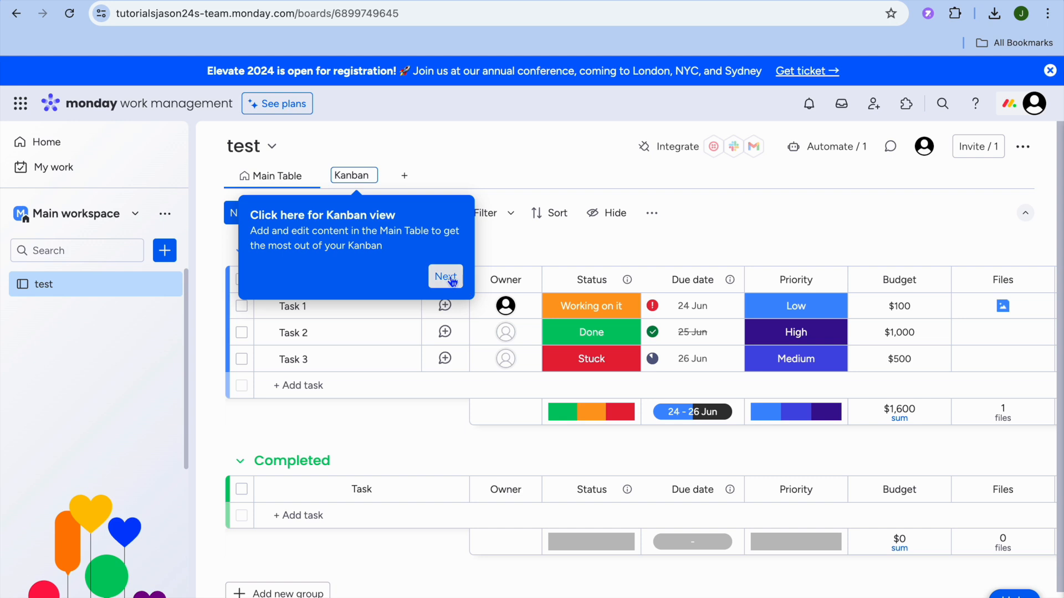
left_click(504, 186)
left_click(442, 280)
left_click(914, 247)
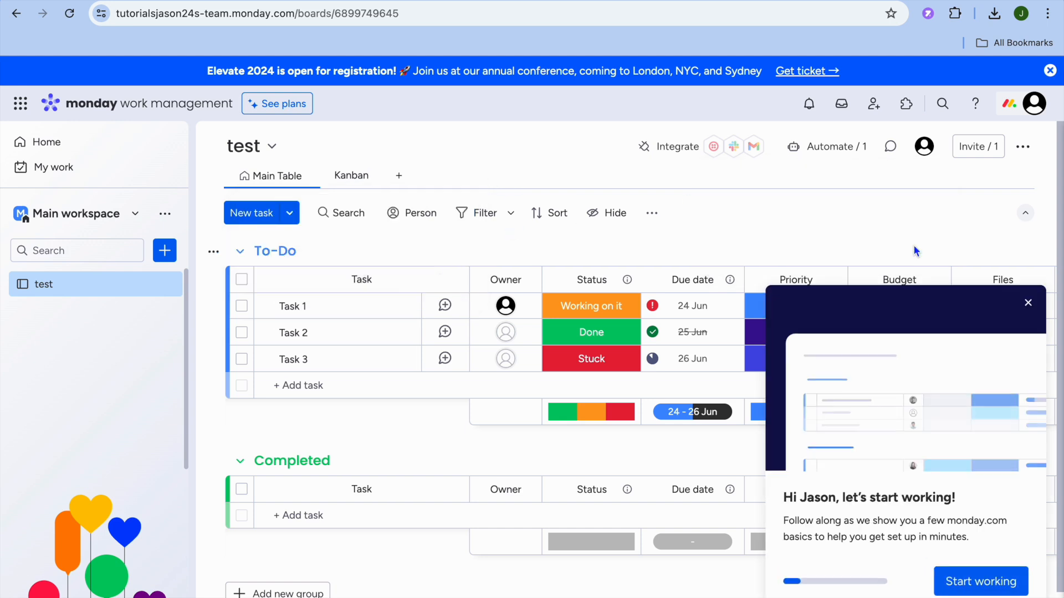
left_click(1028, 304)
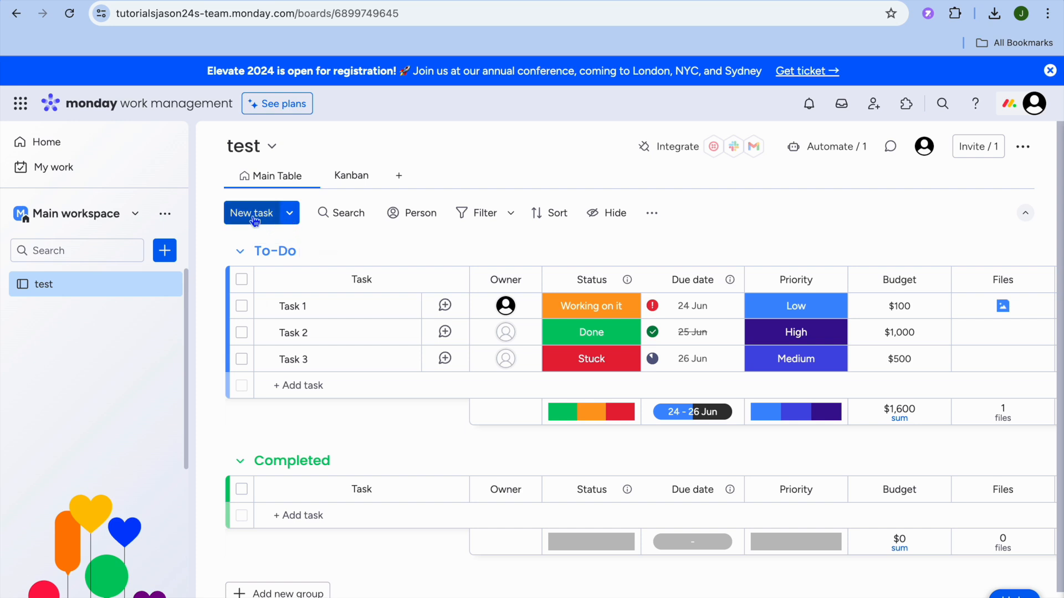
Insert a new task named 'create a youtube video' at the top of To-Do
left_click(297, 309)
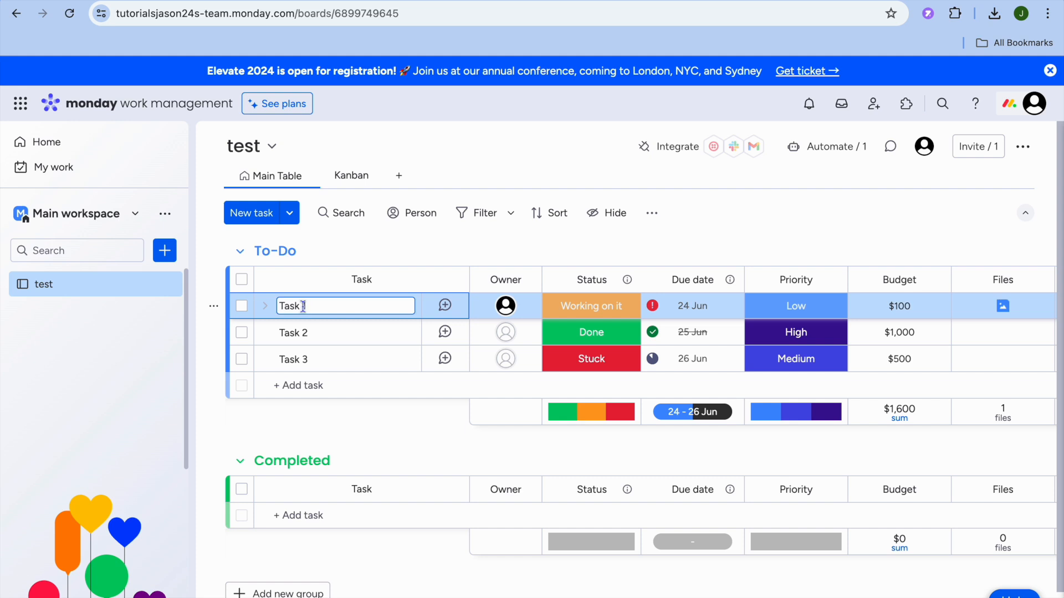
left_click(258, 214)
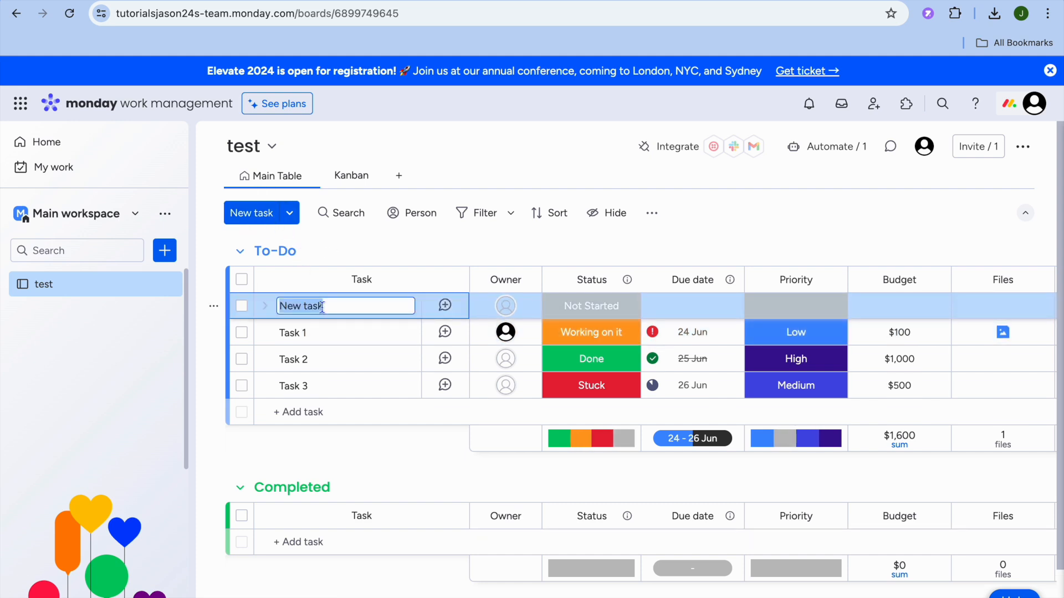
type("create a y")
type("ou")
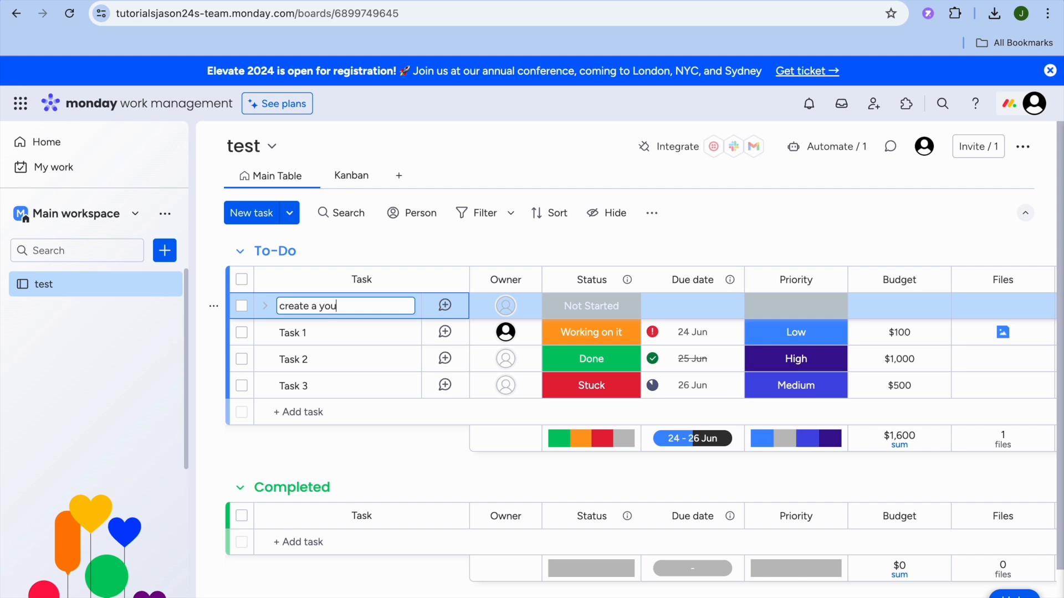
type("tube video")
key("Return")
Open the 'create a youtube video' updates panel, then close it to return to the table
left_click(445, 306)
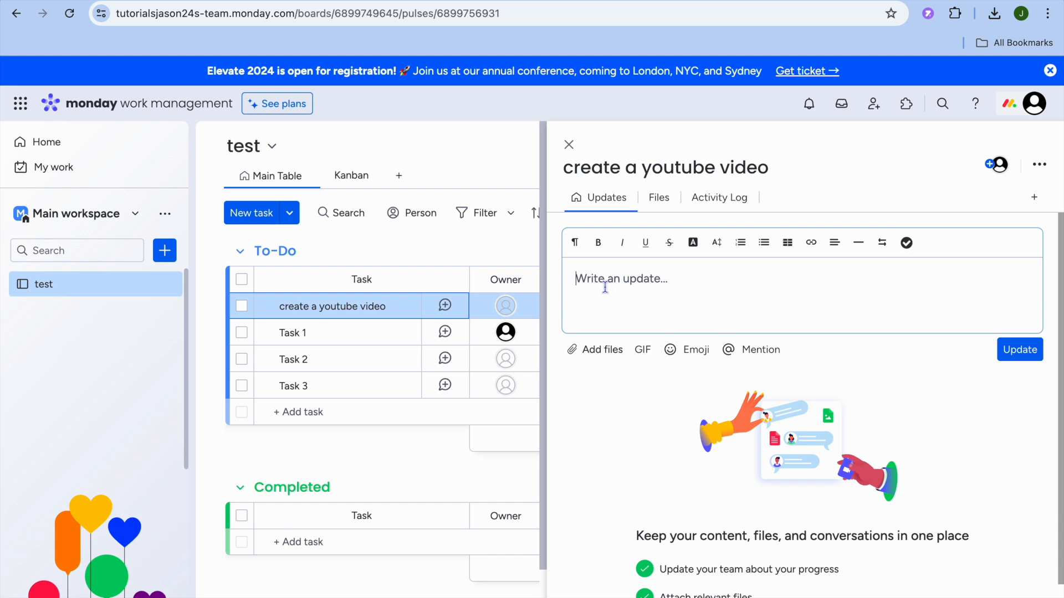
left_click(668, 198)
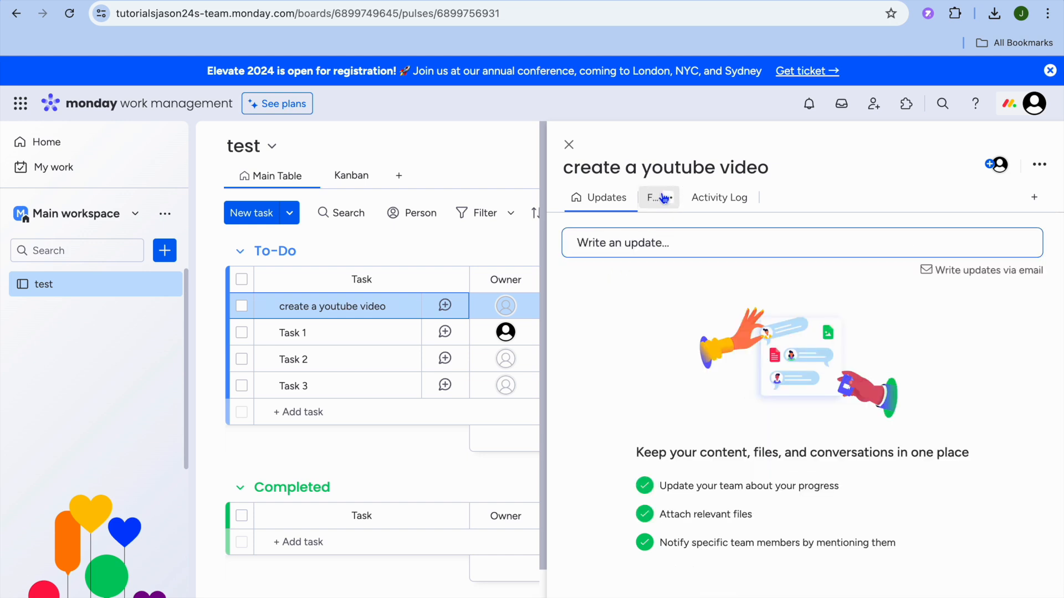
left_click(570, 252)
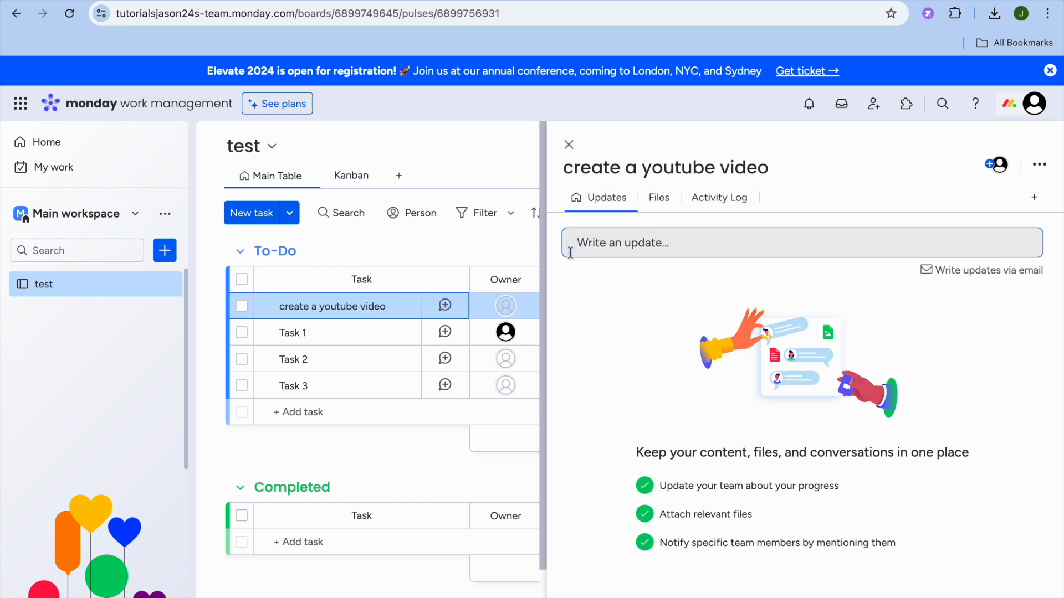
left_click(569, 144)
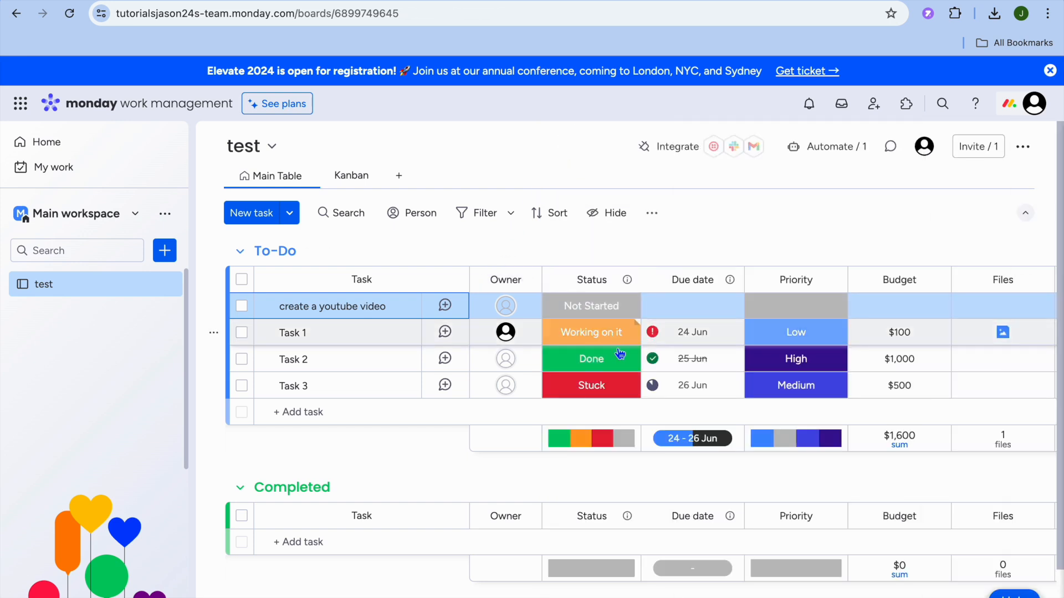
Set the 'create a youtube video' task's due date to 28 Jun
mouse_move(505, 332)
left_click(576, 317)
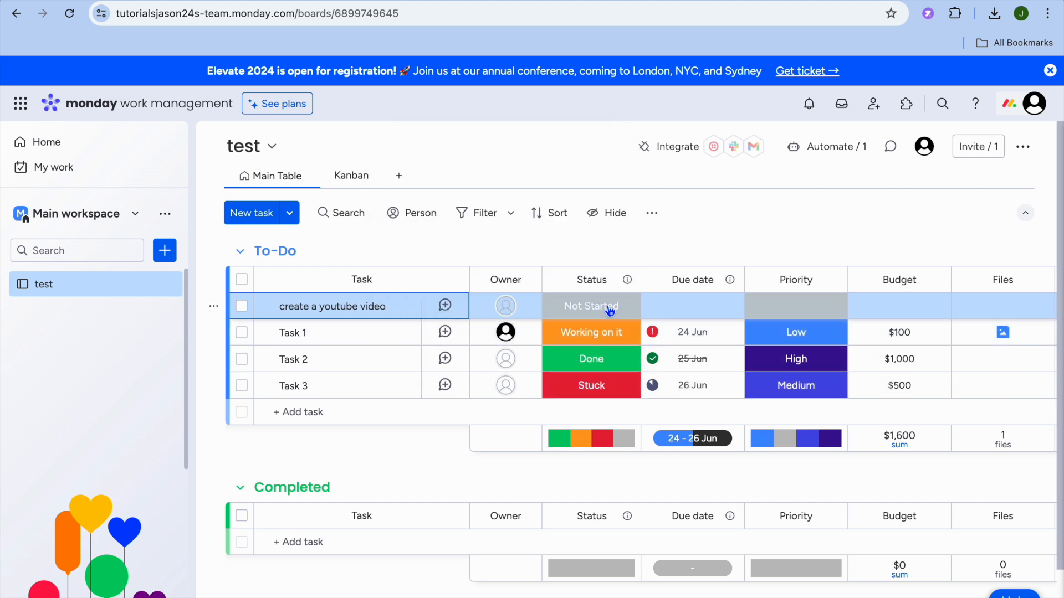
left_click(609, 309)
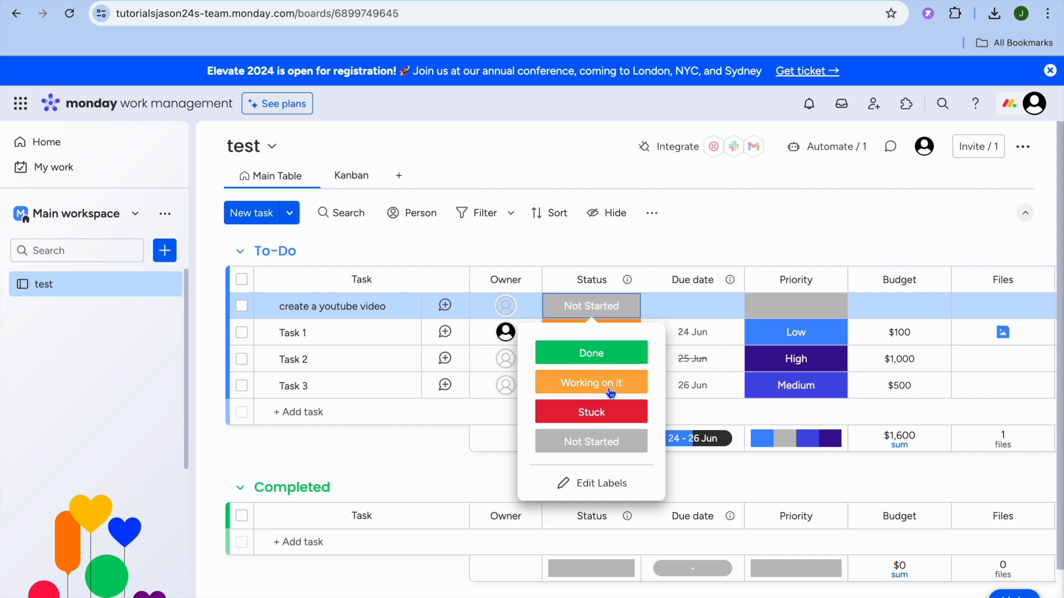
left_click(693, 309)
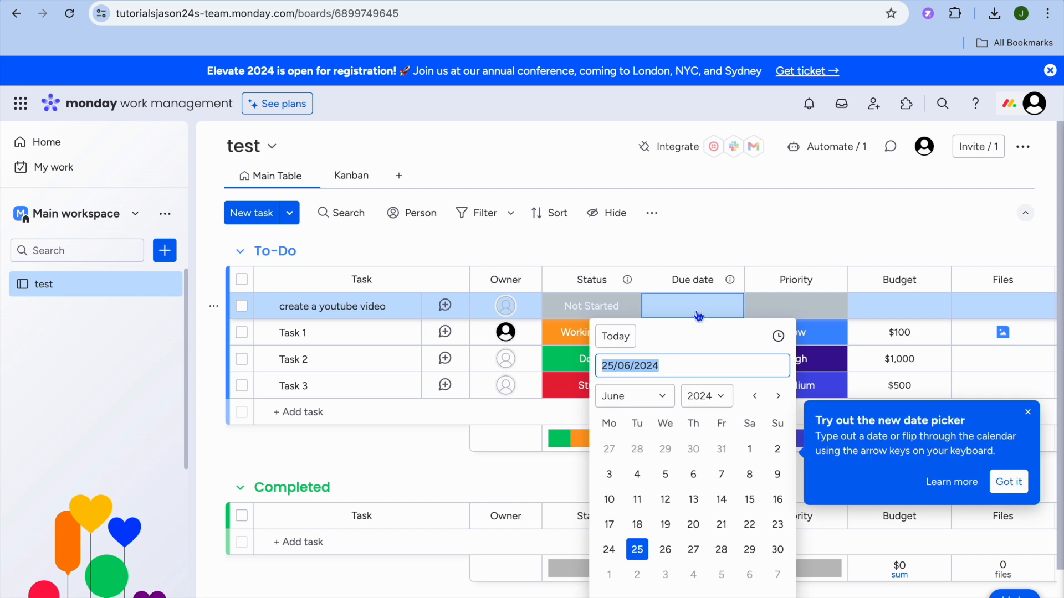
left_click(722, 550)
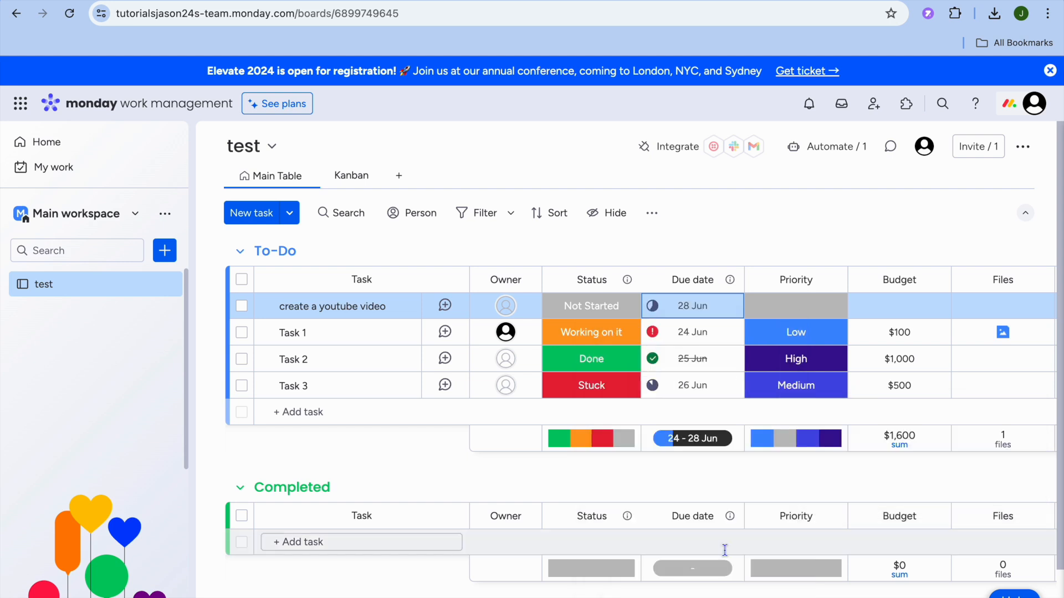
Give the task Medium priority and a $50 budget
left_click(798, 306)
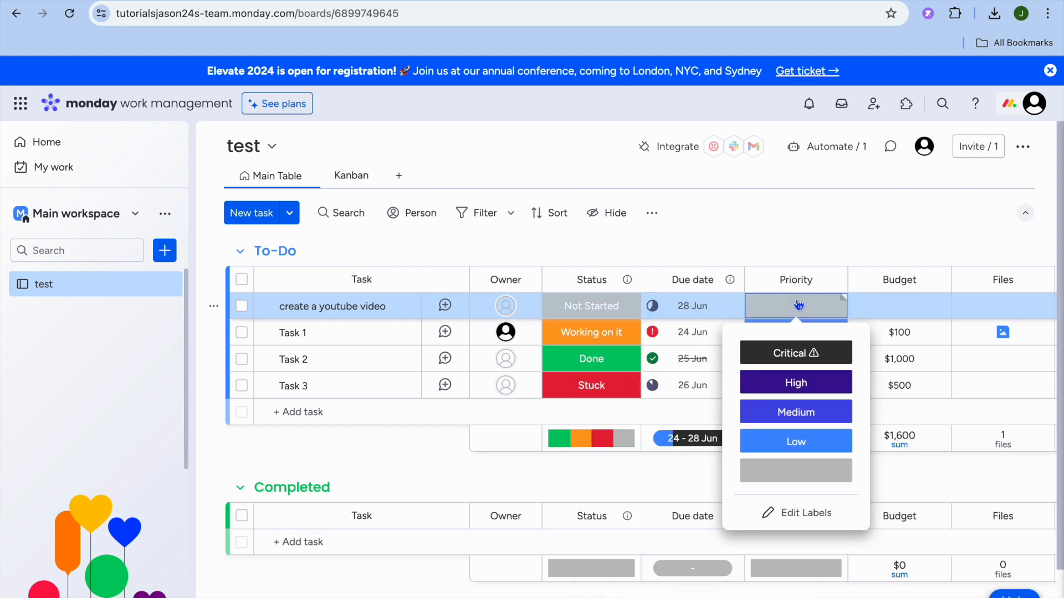
left_click(803, 414)
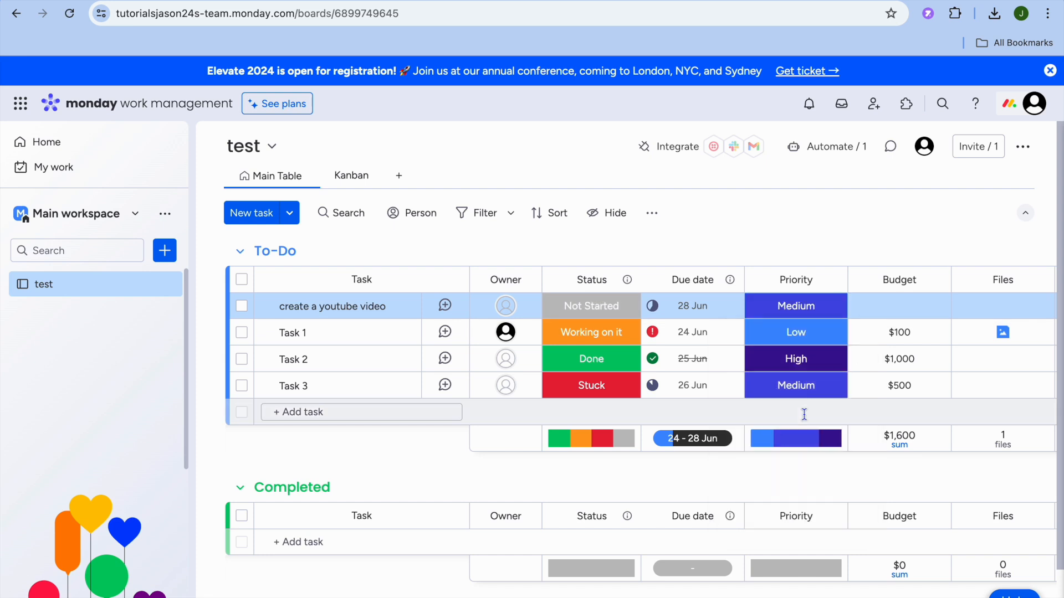
left_click(892, 306)
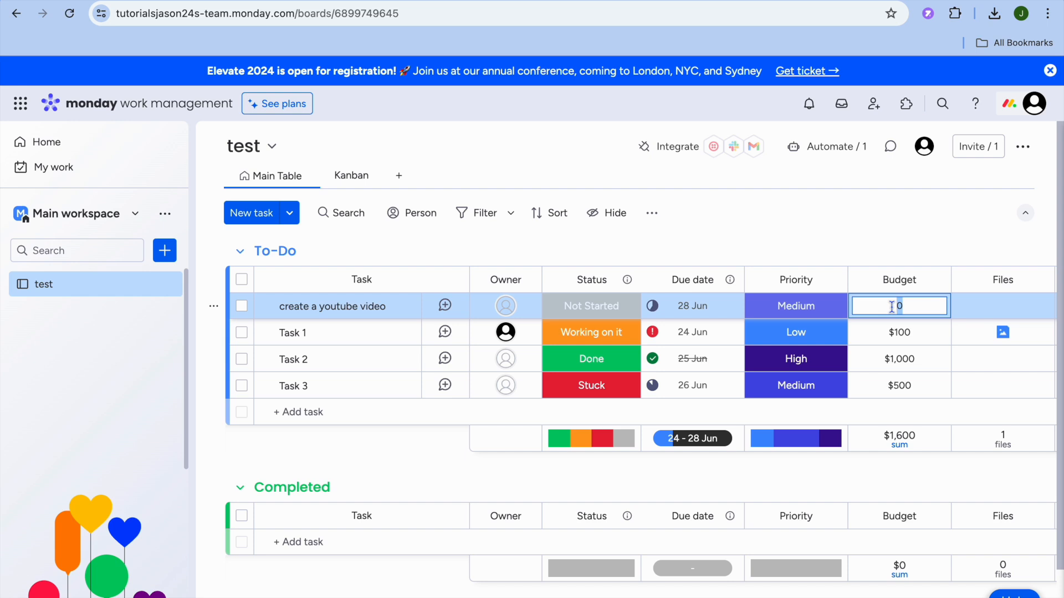
type("50")
key("Return")
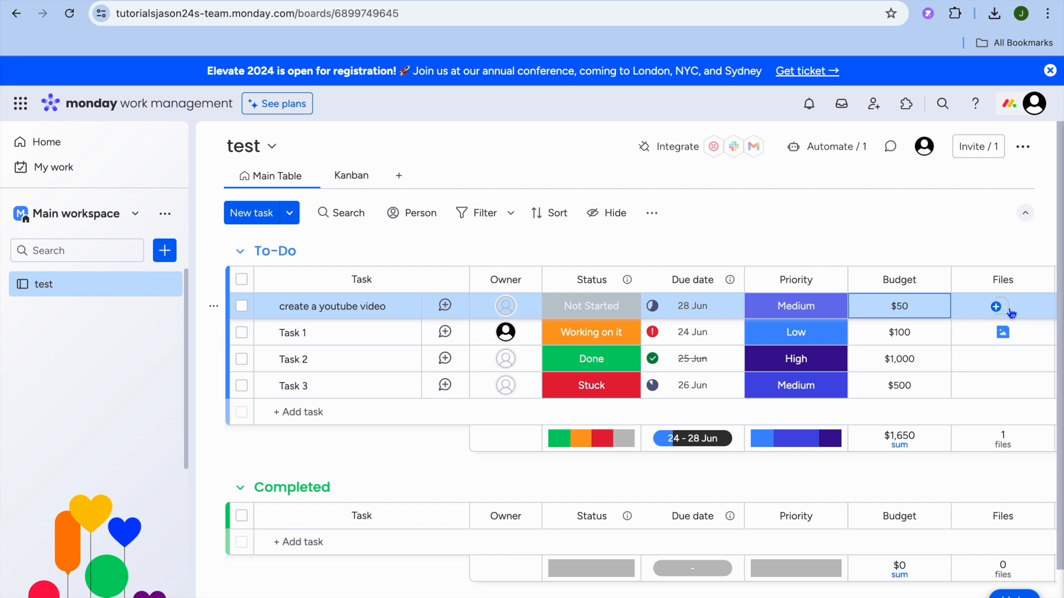
Check the file-attach options and person filter, then open the add-new menu by sidebar search
left_click(996, 308)
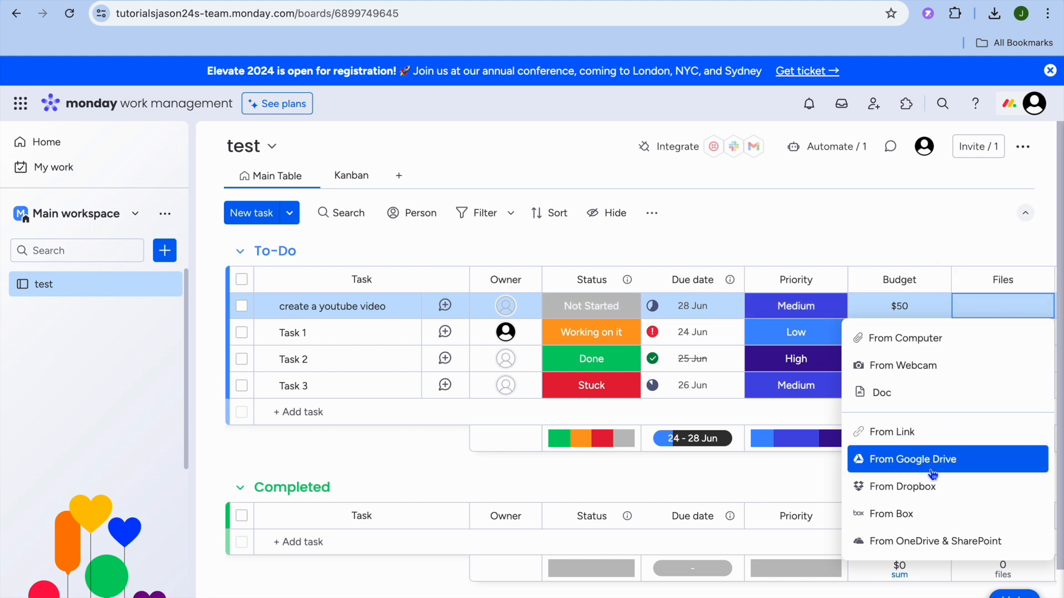
left_click(977, 229)
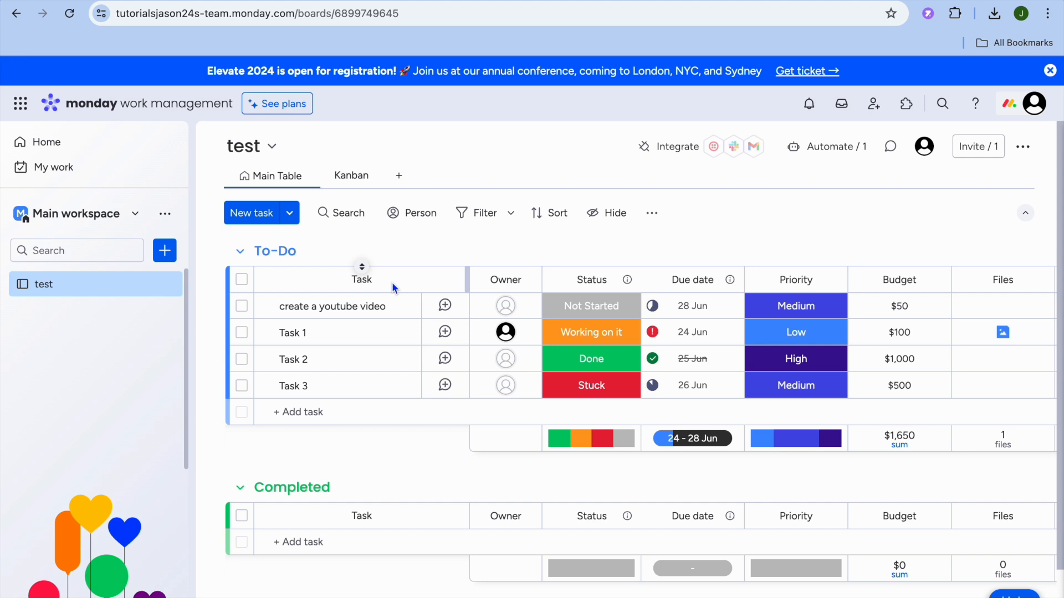
left_click(417, 212)
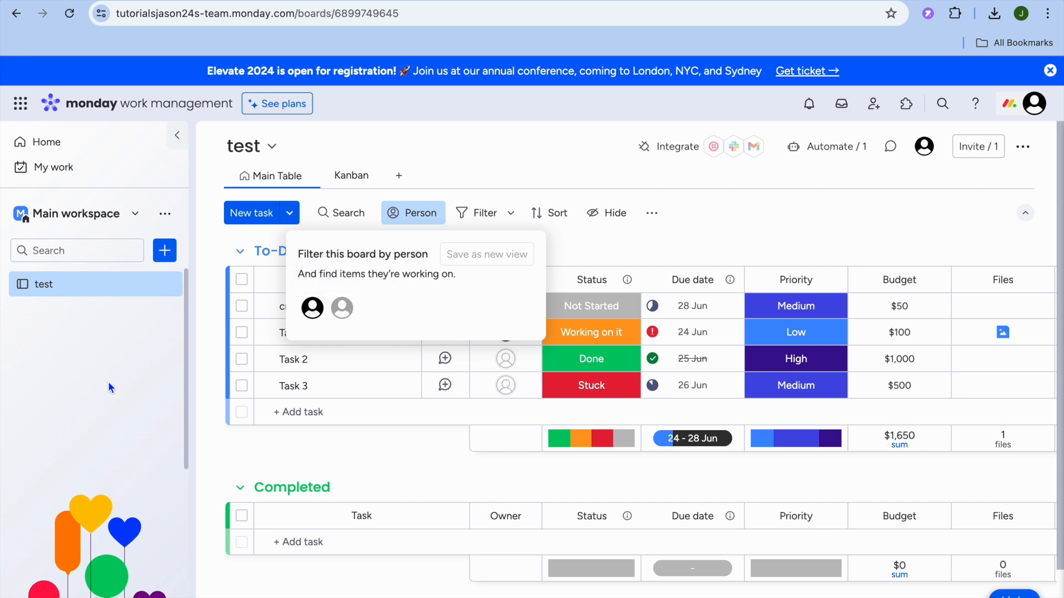
left_click(125, 388)
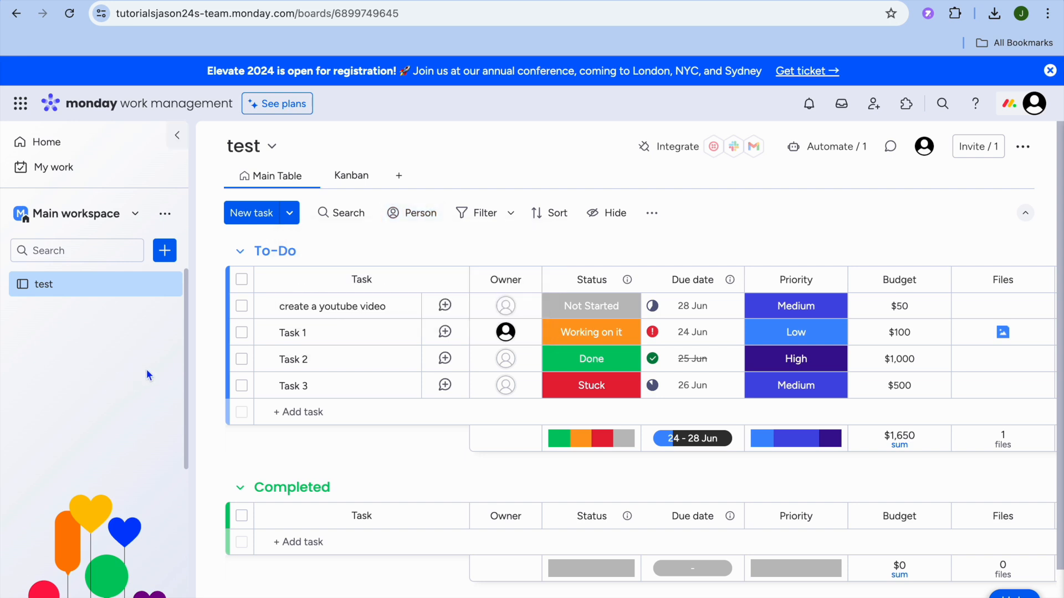
left_click(165, 252)
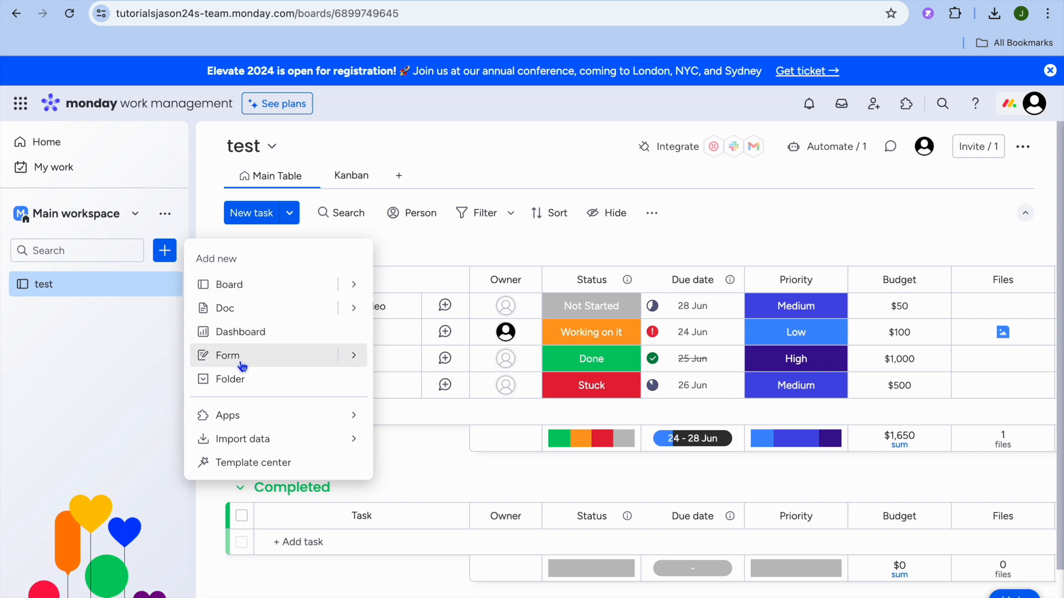
Pick Board, keep the default name 'New Board', set it Private, choose Budgets, and create it
left_click(275, 291)
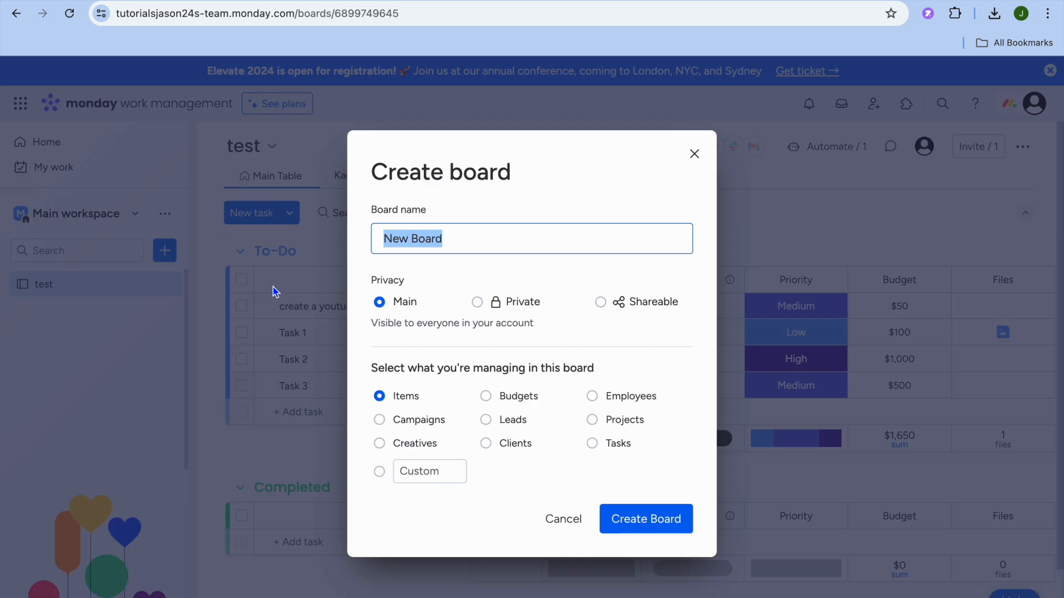
left_click(452, 244)
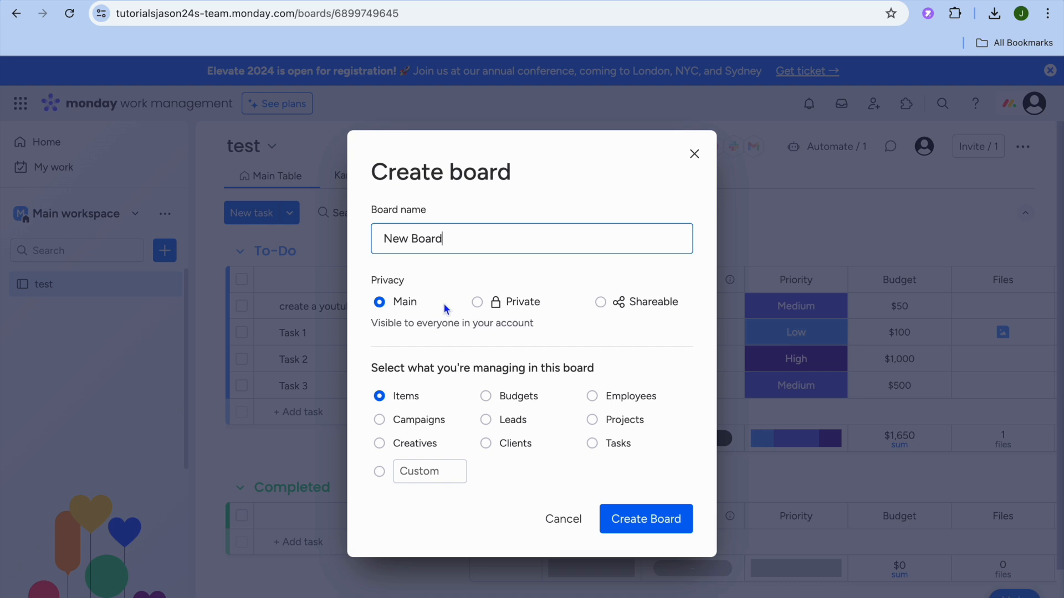
left_click(477, 301)
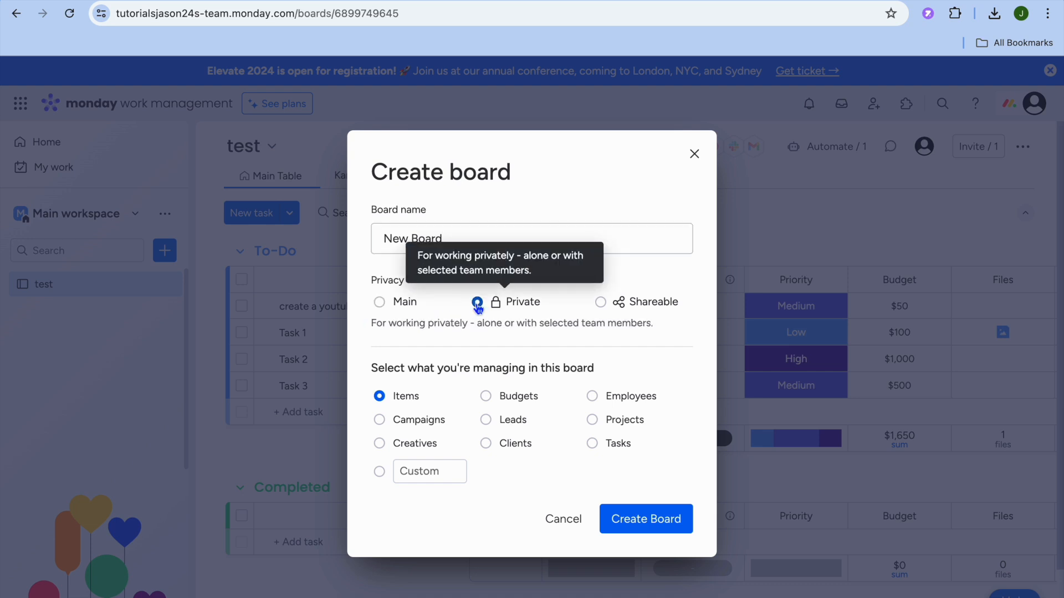
left_click(602, 303)
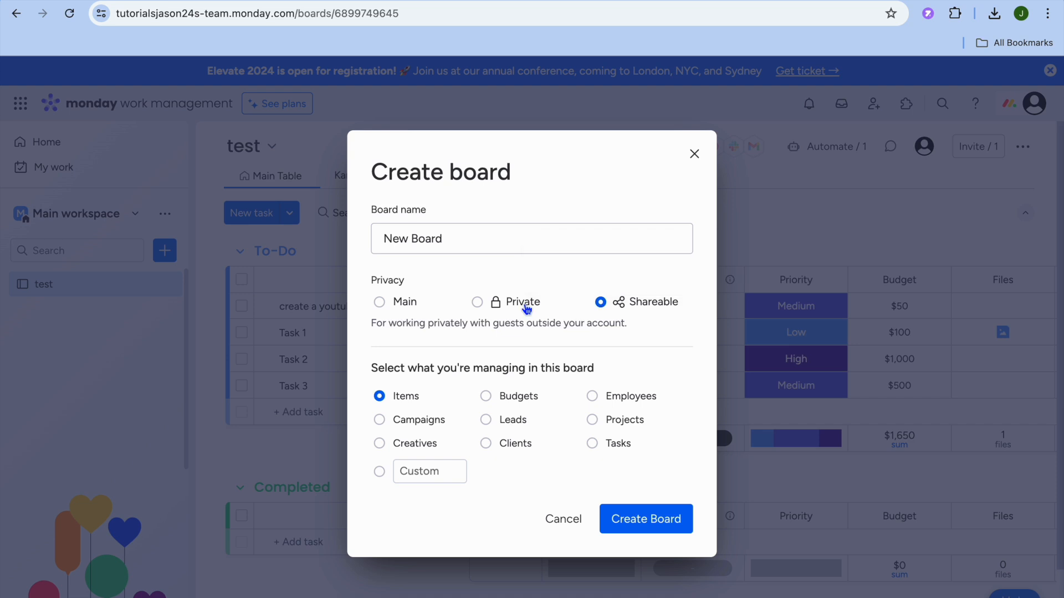
left_click(477, 303)
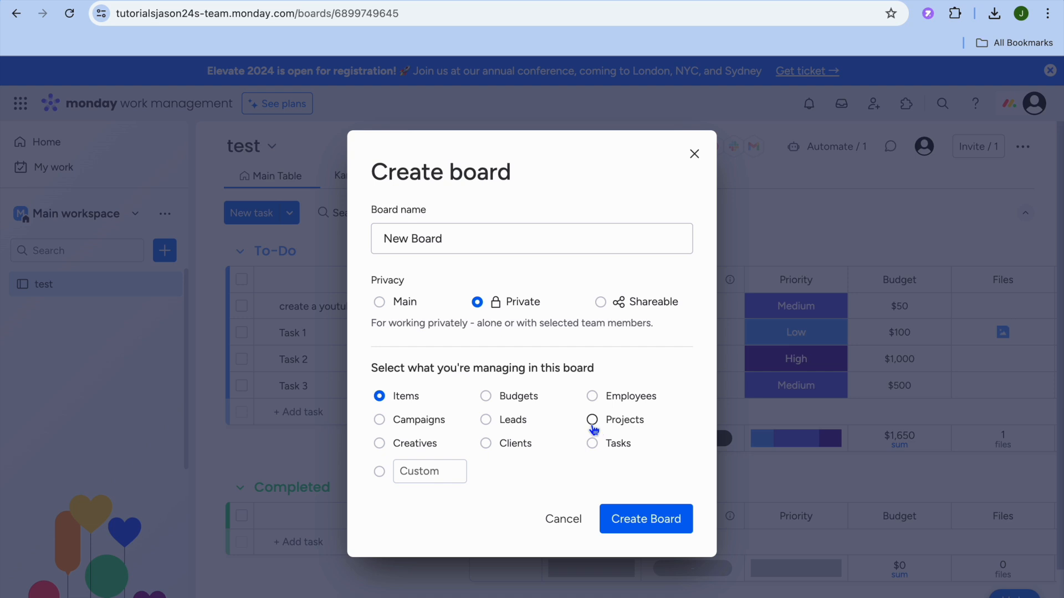
left_click(486, 397)
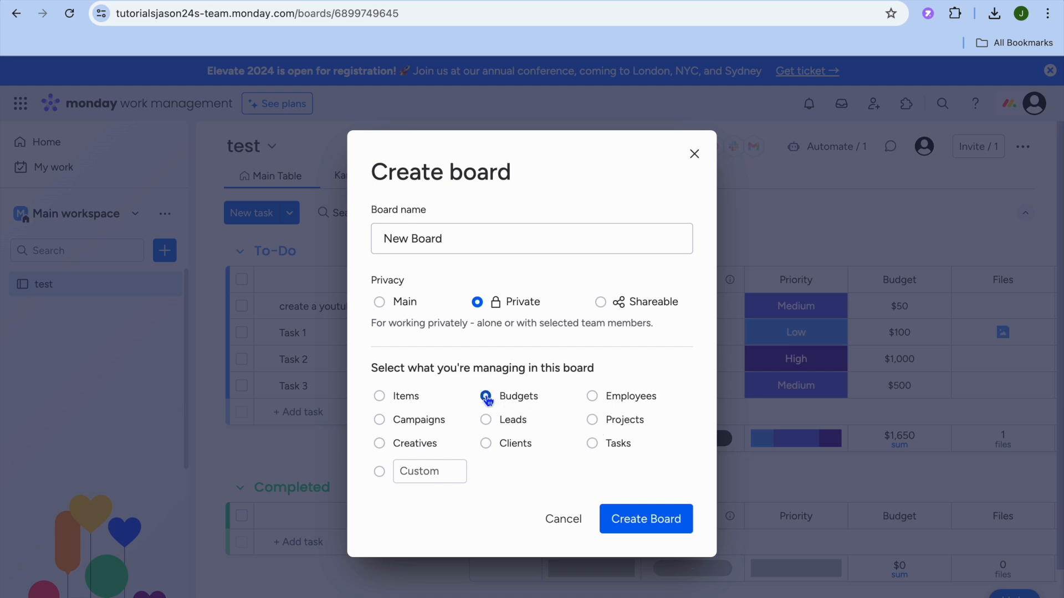
left_click(659, 527)
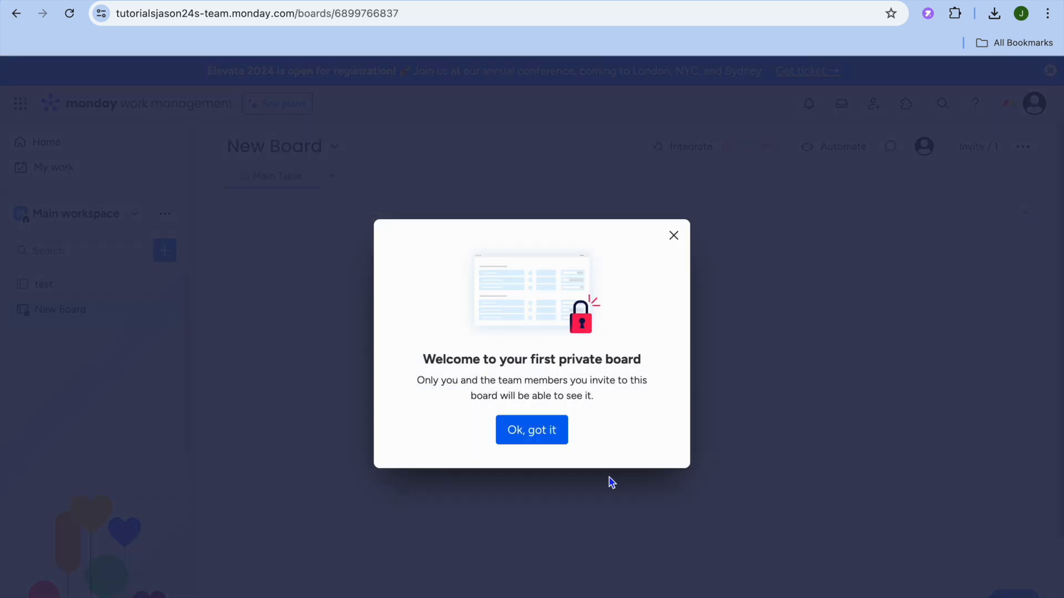
Dismiss New Board's welcome dialog and briefly switch to the test board and back
left_click(540, 434)
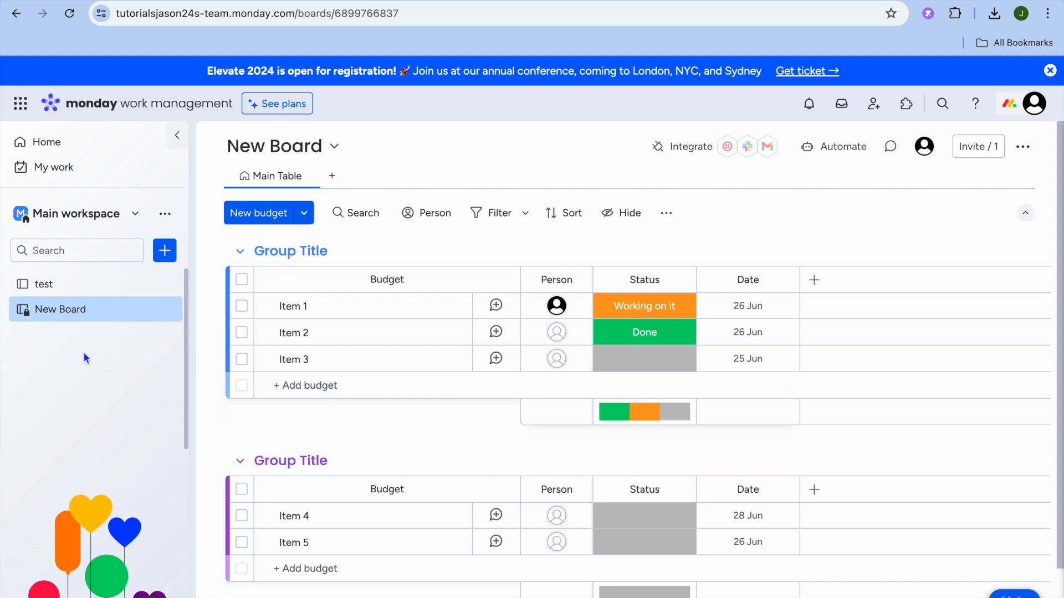
left_click(69, 286)
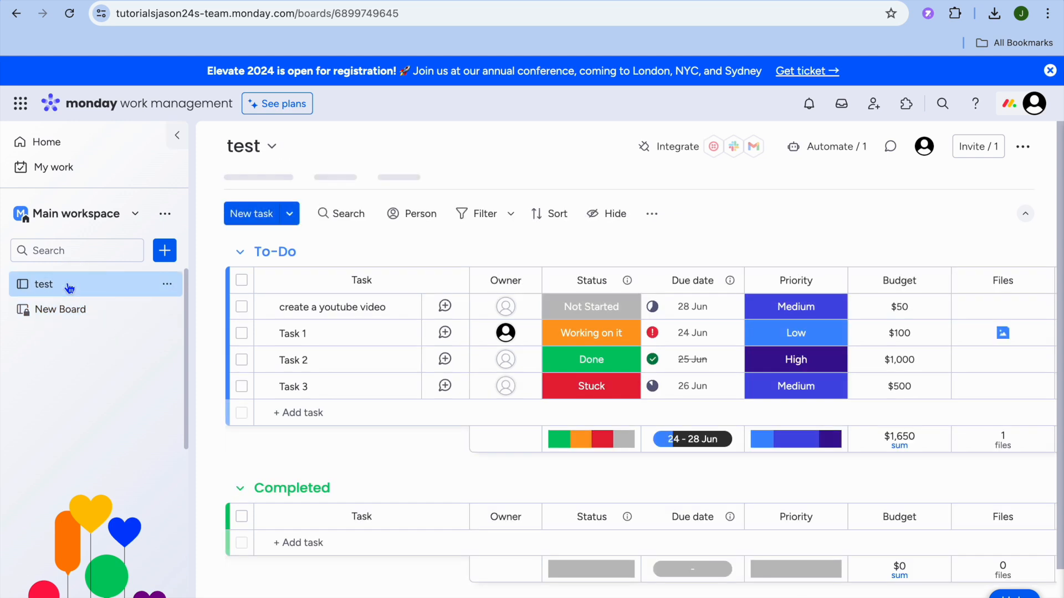
left_click(82, 313)
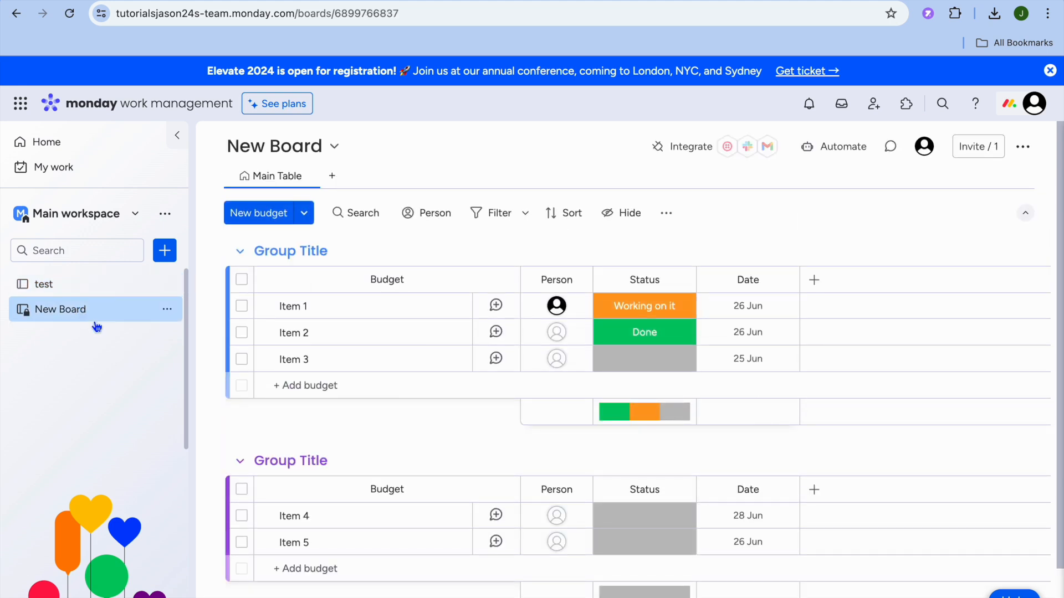
Add a new budget item, then open and close the column-type picker without adding a column
left_click(258, 214)
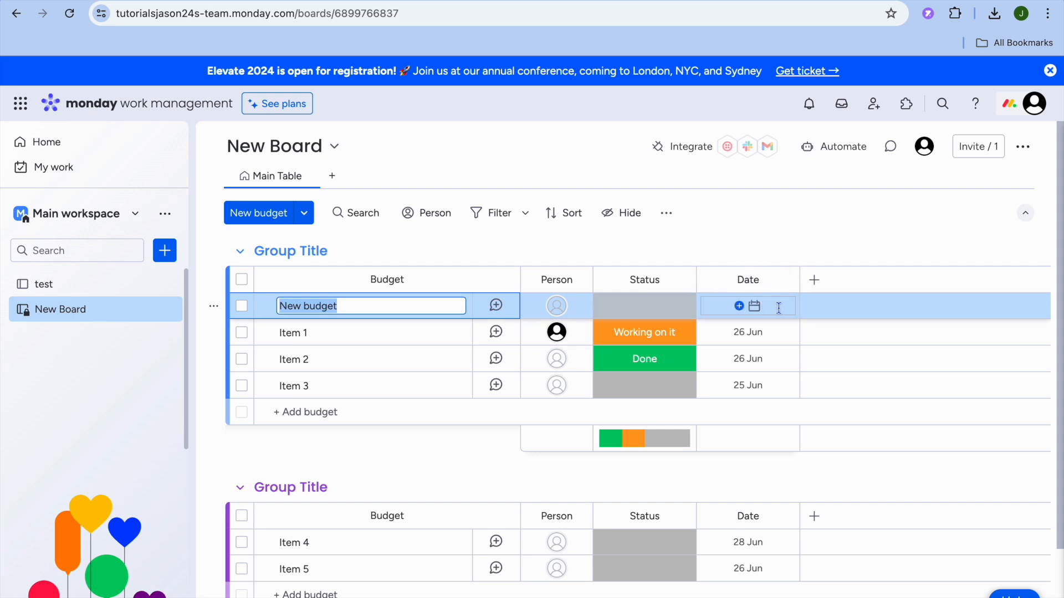
left_click(814, 280)
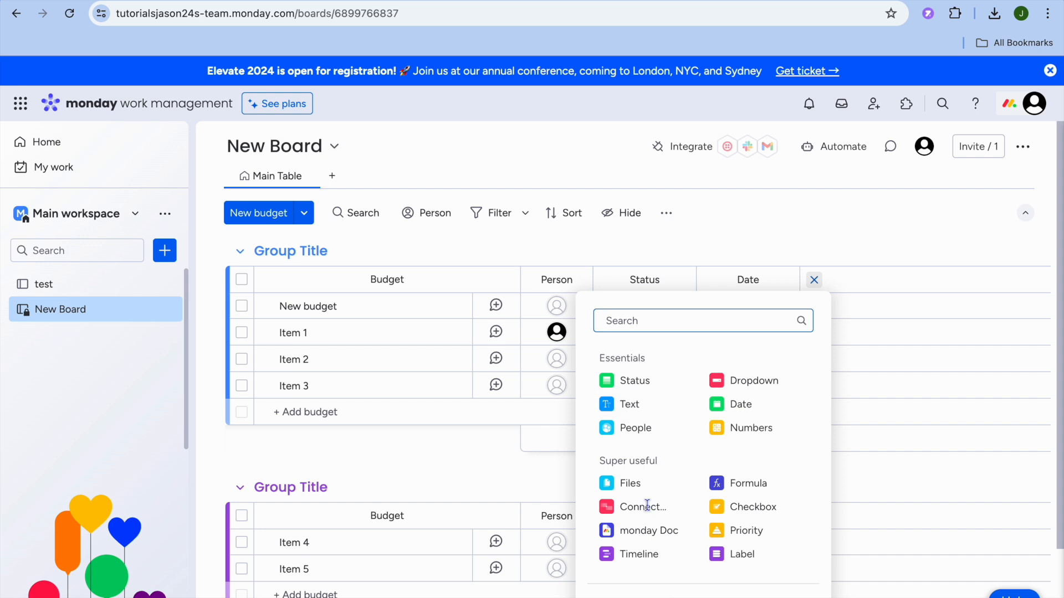
left_click(814, 281)
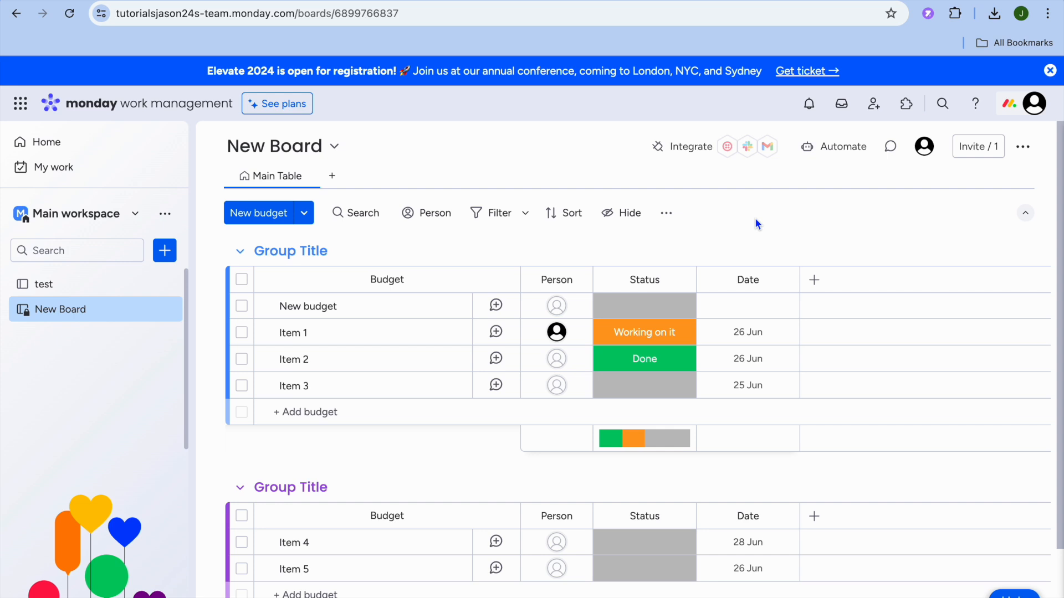
Visit the test board, then go to Home and scroll down the feed
left_click(96, 287)
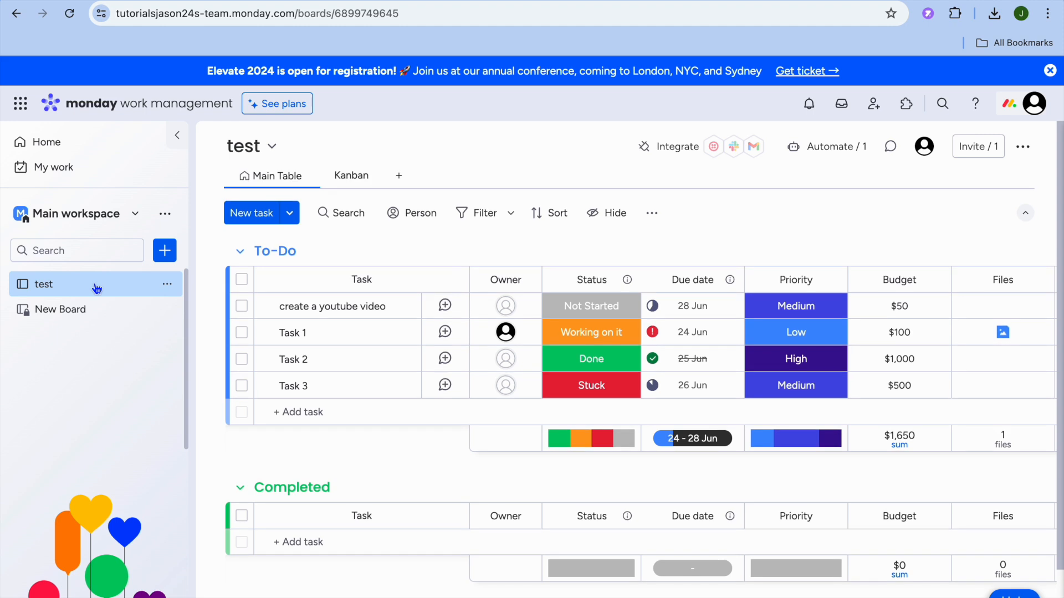
left_click(99, 147)
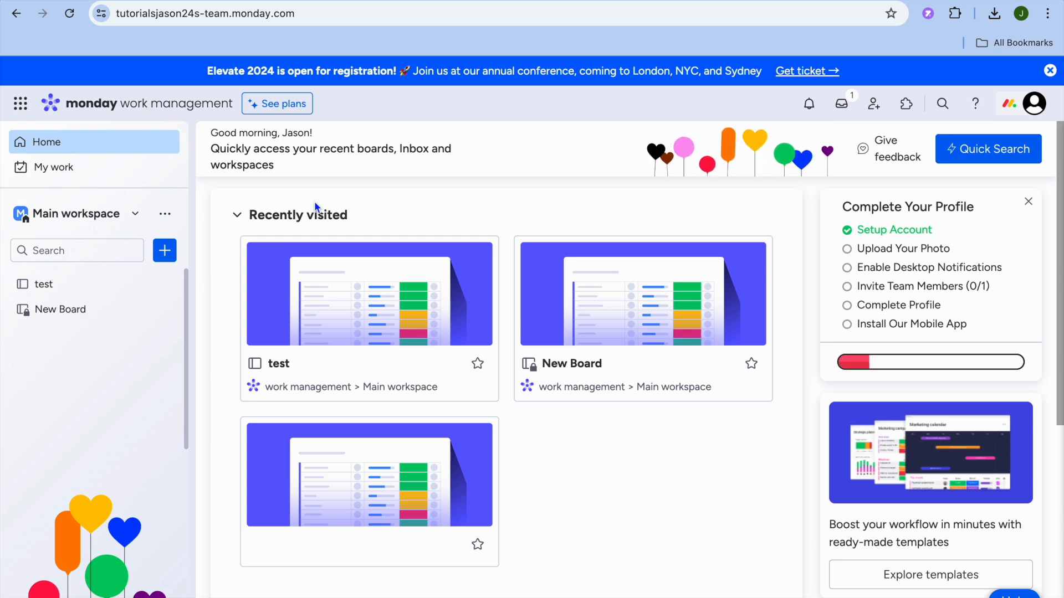
scroll(316, 206, "down", 6)
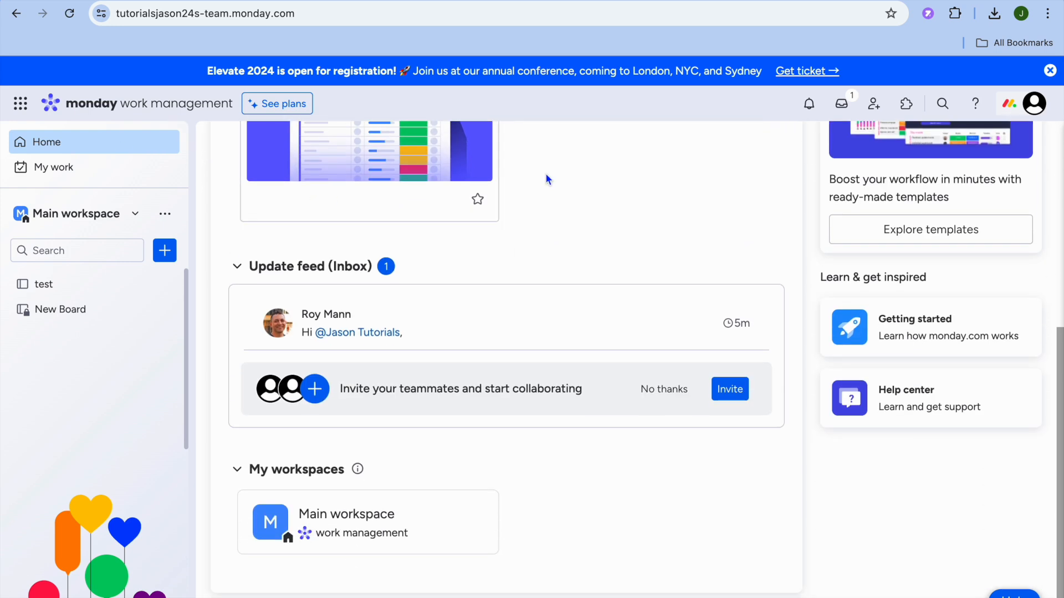